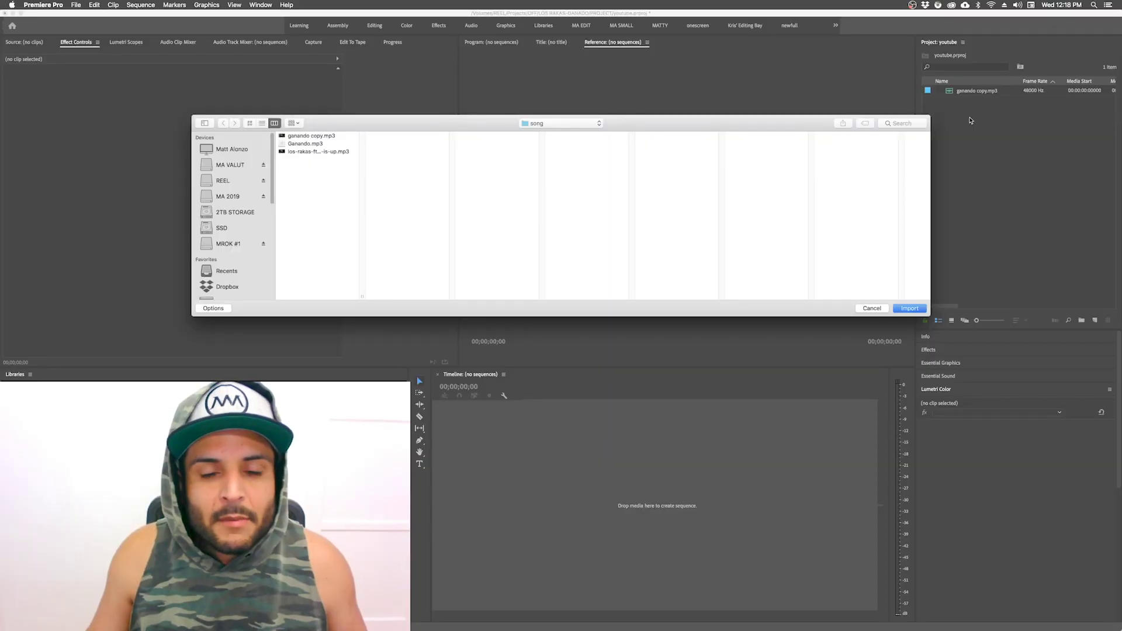
# Step: Import C0085.MP4 and C0086.MP4 from folder 3 inside the FOOTAGE folder into the project
pyautogui.click(540, 123)
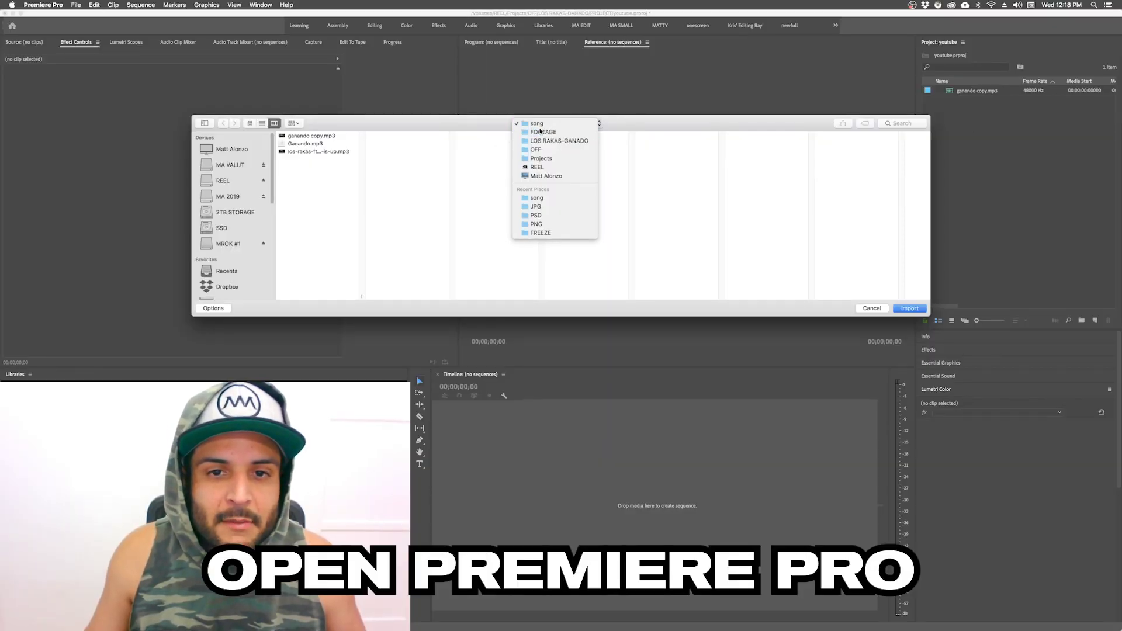
pyautogui.click(539, 132)
pyautogui.click(644, 152)
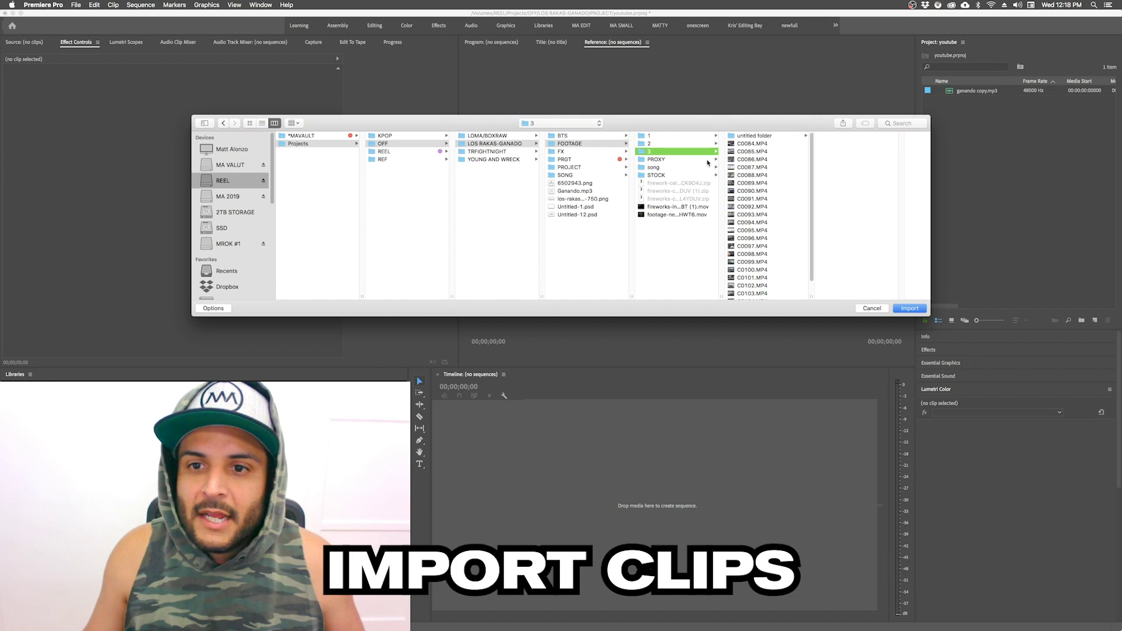
pyautogui.click(752, 151)
pyautogui.keyDown('shift'); pyautogui.click(752, 160); pyautogui.keyUp('shift')
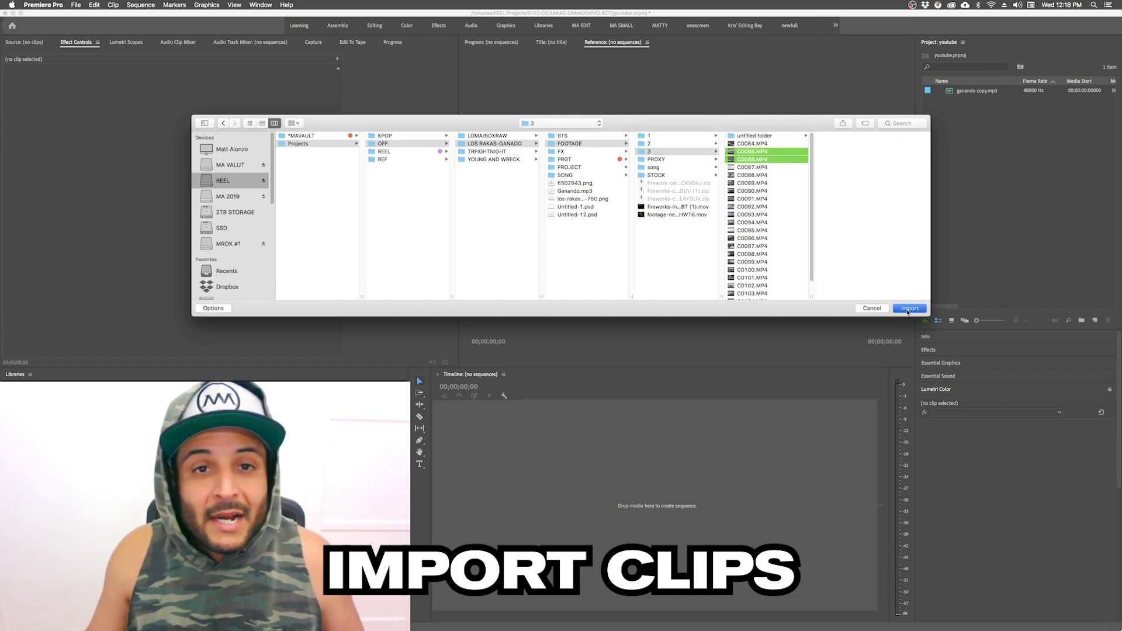
pyautogui.click(907, 310)
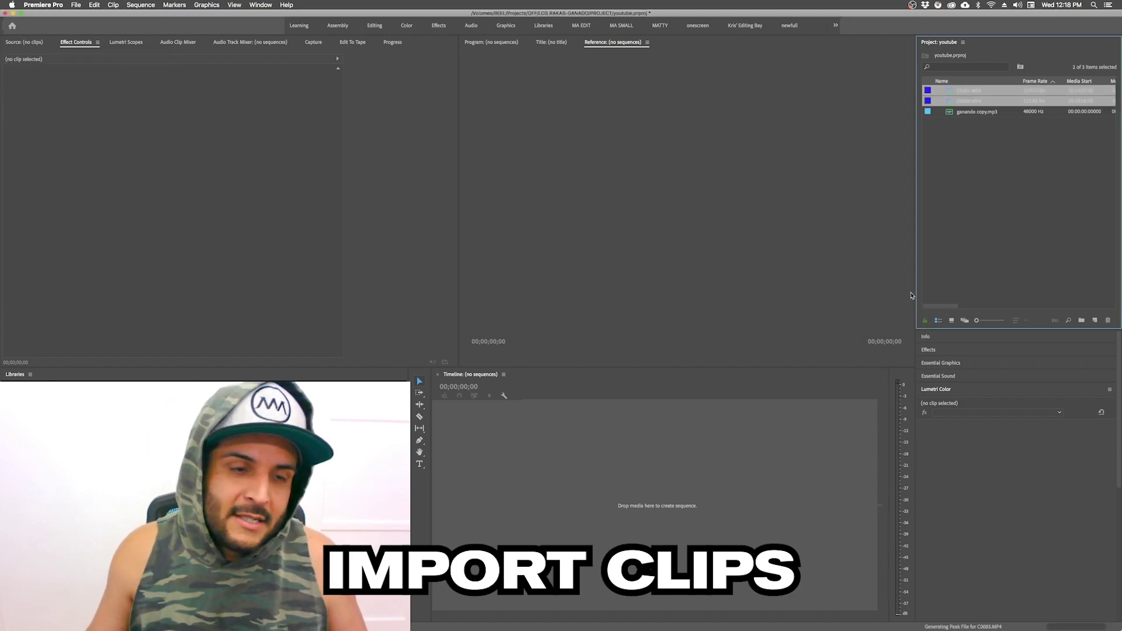
pyautogui.click(995, 193)
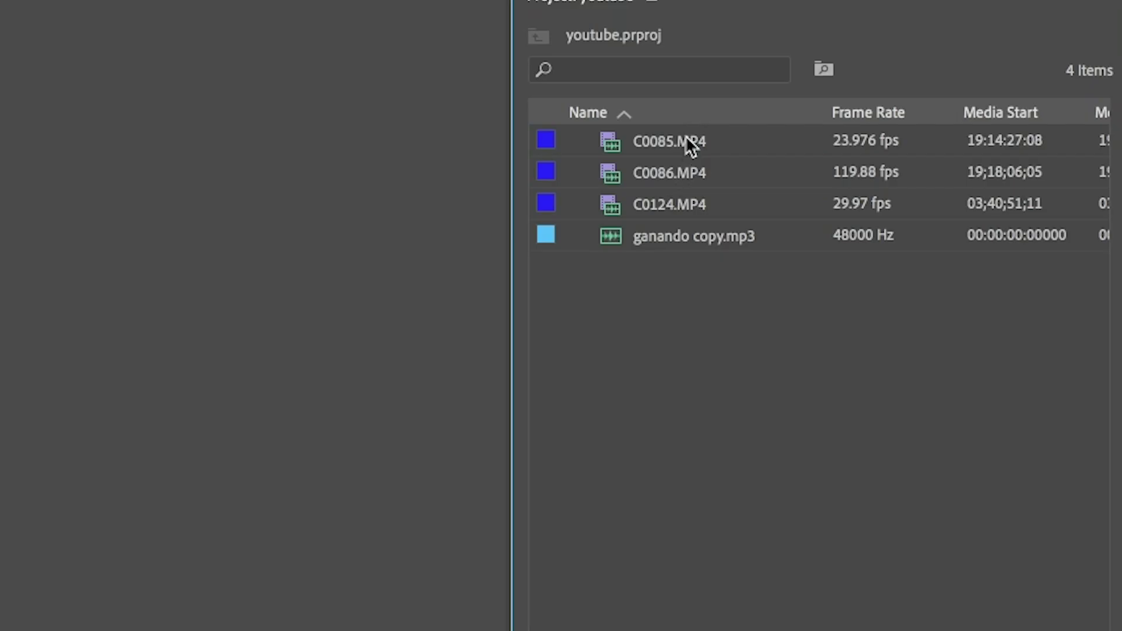
# Step: Change the label colour of the C0085.MP4 and C0086.MP4 clips to green
pyautogui.click(668, 170)
pyautogui.keyDown('shift'); pyautogui.click(670, 141); pyautogui.keyUp('shift')
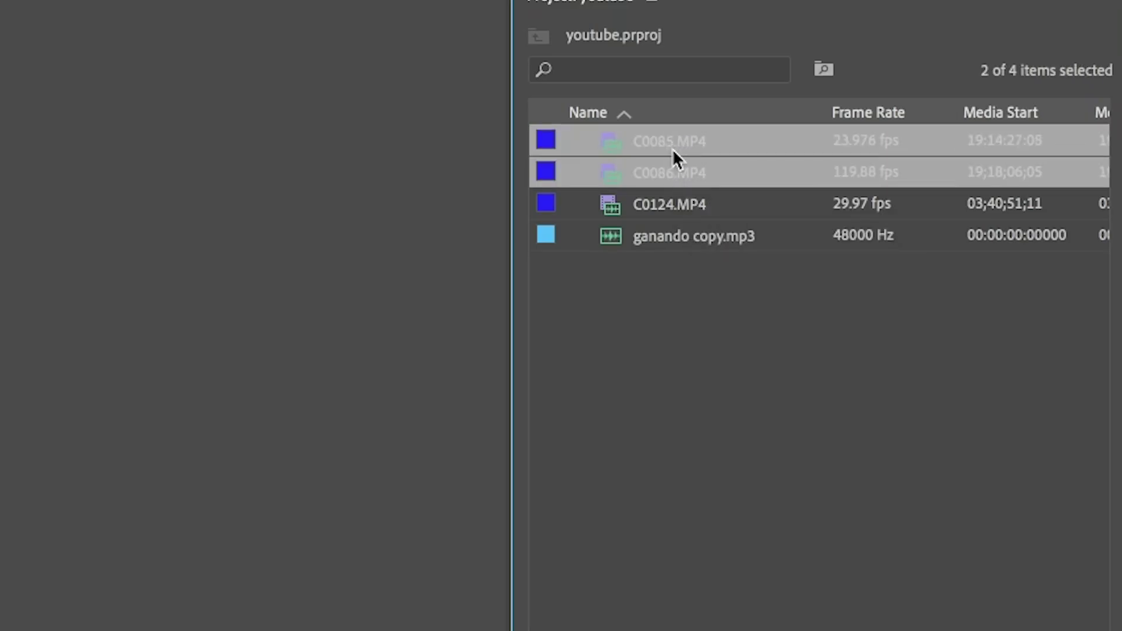
pyautogui.rightClick(668, 171)
pyautogui.moveTo(815, 416)
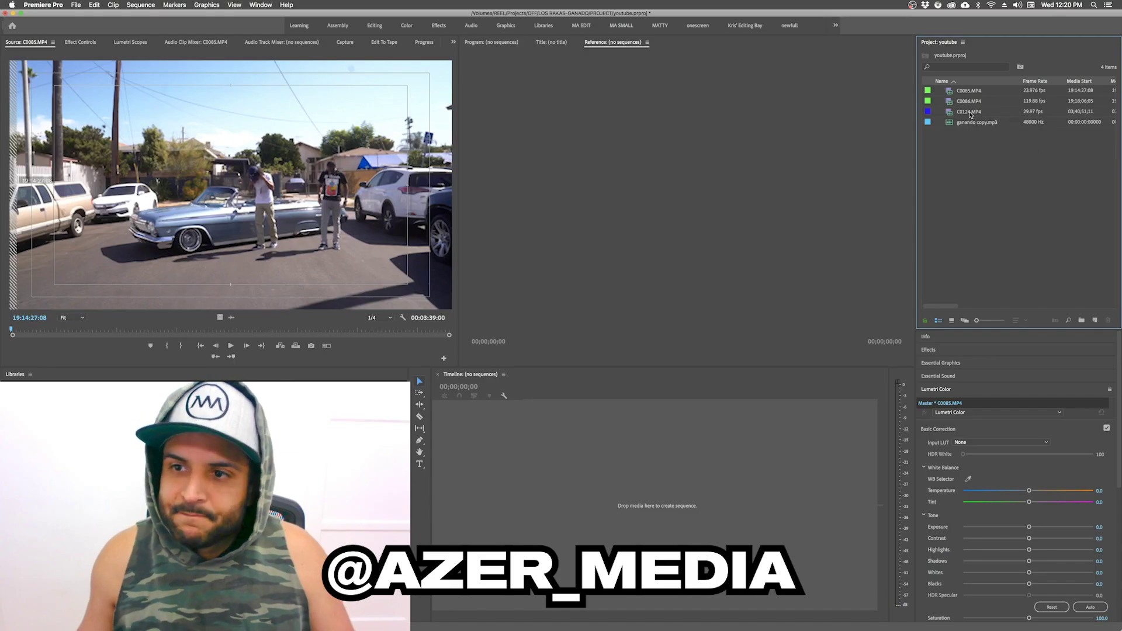
# Step: Preview C0124.MP4 in the source monitor and check its frame rate in the project
pyautogui.doubleClick(970, 112)
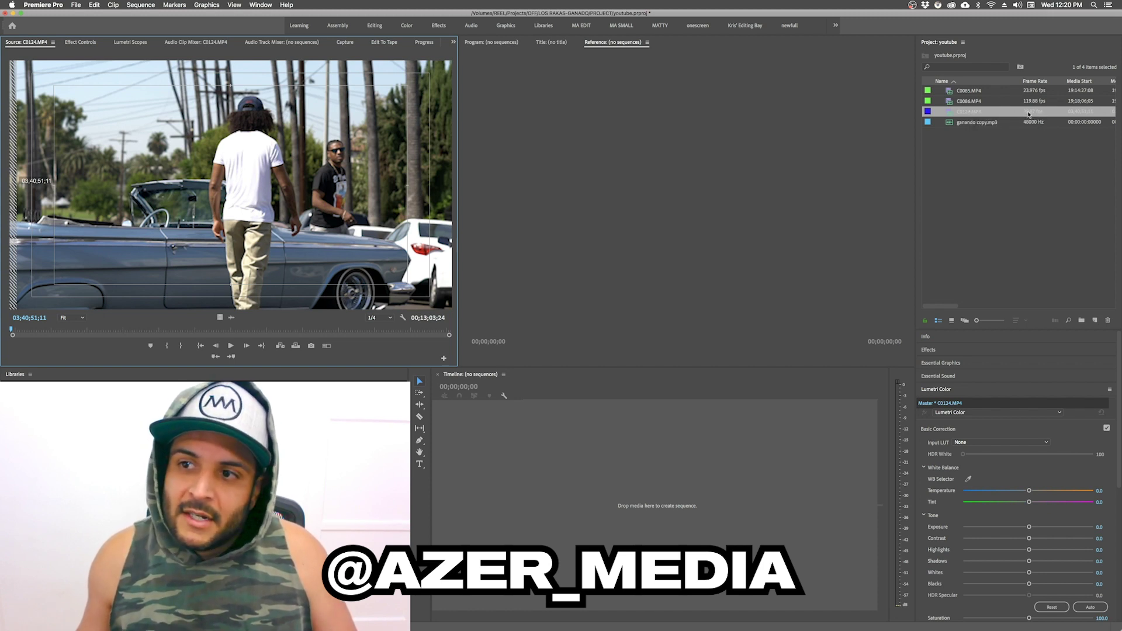
pyautogui.click(1023, 142)
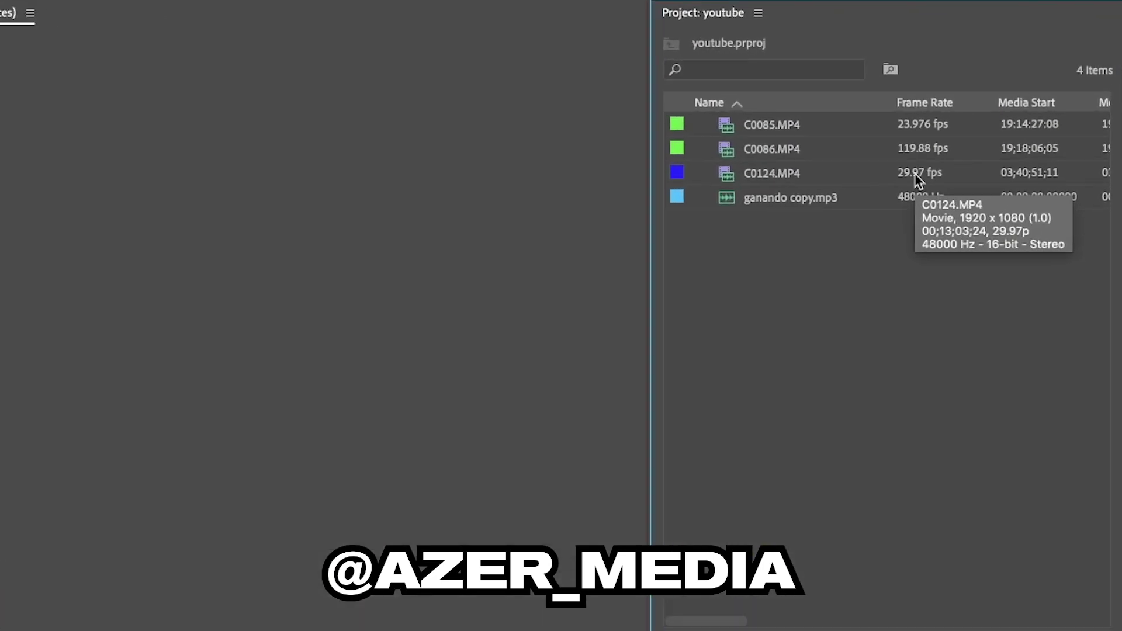
pyautogui.click(915, 174)
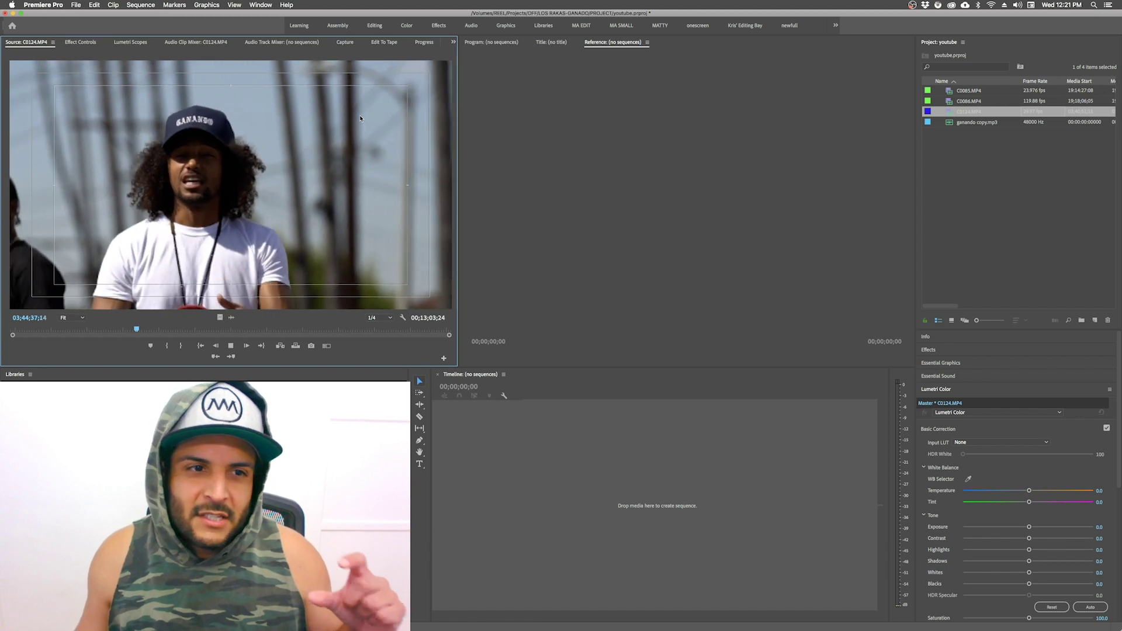
pyautogui.click(979, 168)
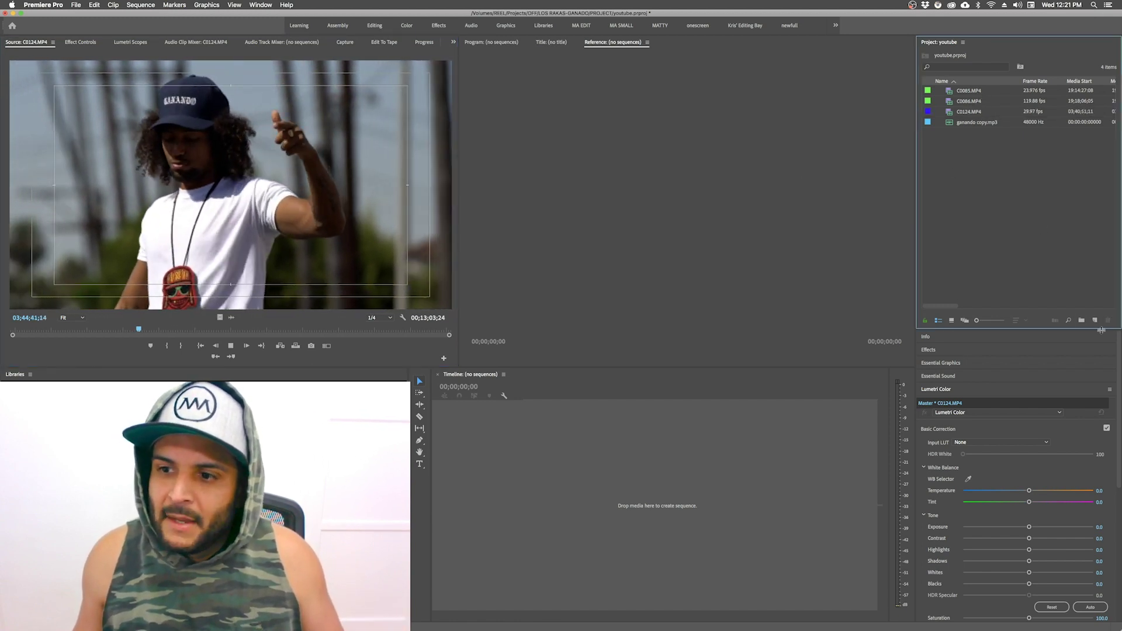
# Step: Start a new sequence based on the Digital SLR 1080p preset DSLR 1080p24
pyautogui.click(1096, 320)
pyautogui.click(1070, 329)
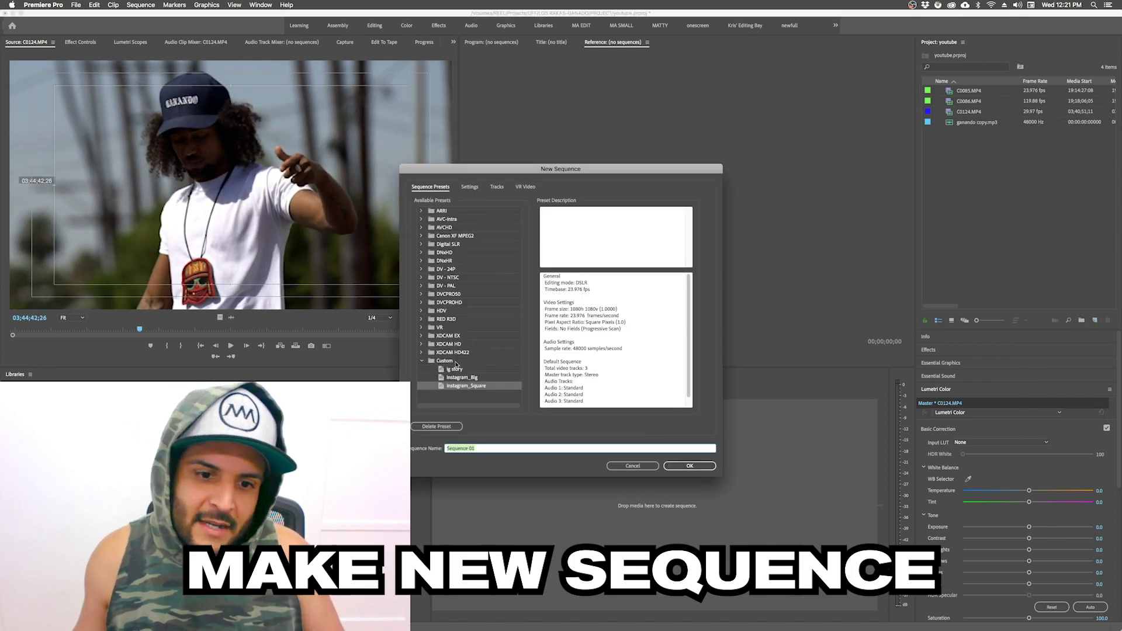
pyautogui.click(421, 244)
pyautogui.click(432, 252)
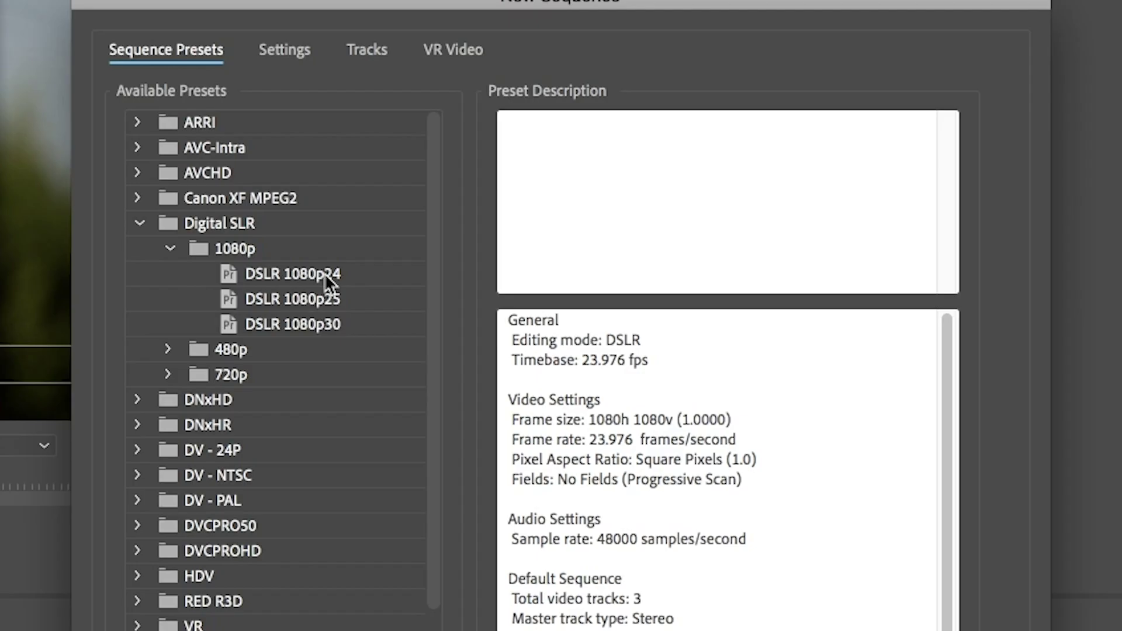
pyautogui.click(484, 261)
# Step: Review the new sequence's settings, keep the DSLR editing mode with the 23.976 frames/second timebase, and create the sequence
pyautogui.click(470, 185)
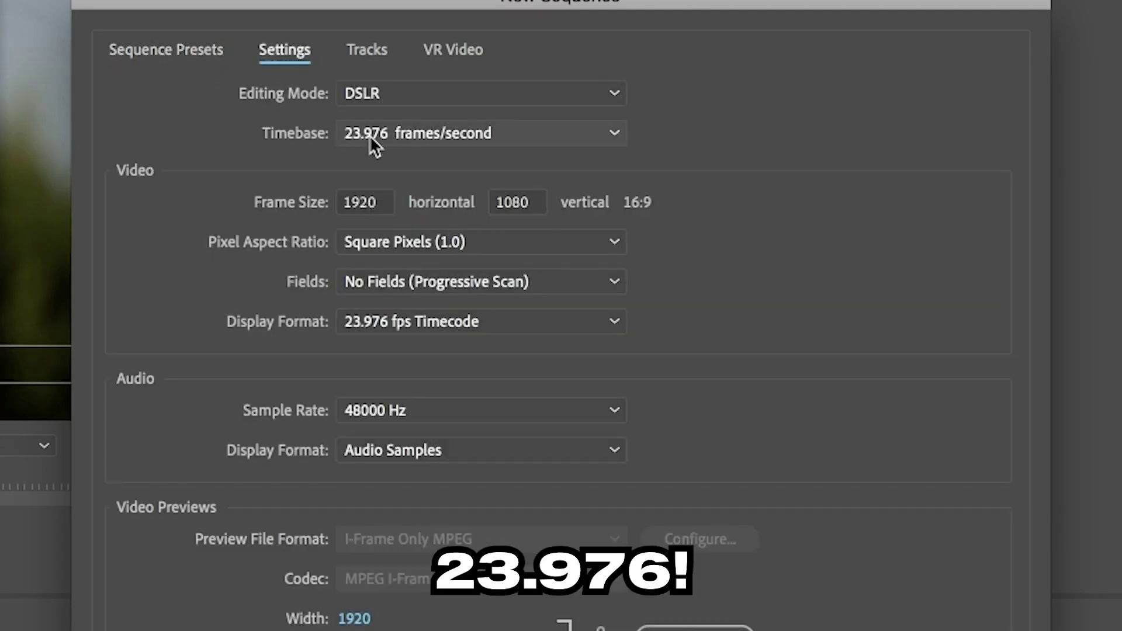
pyautogui.click(415, 102)
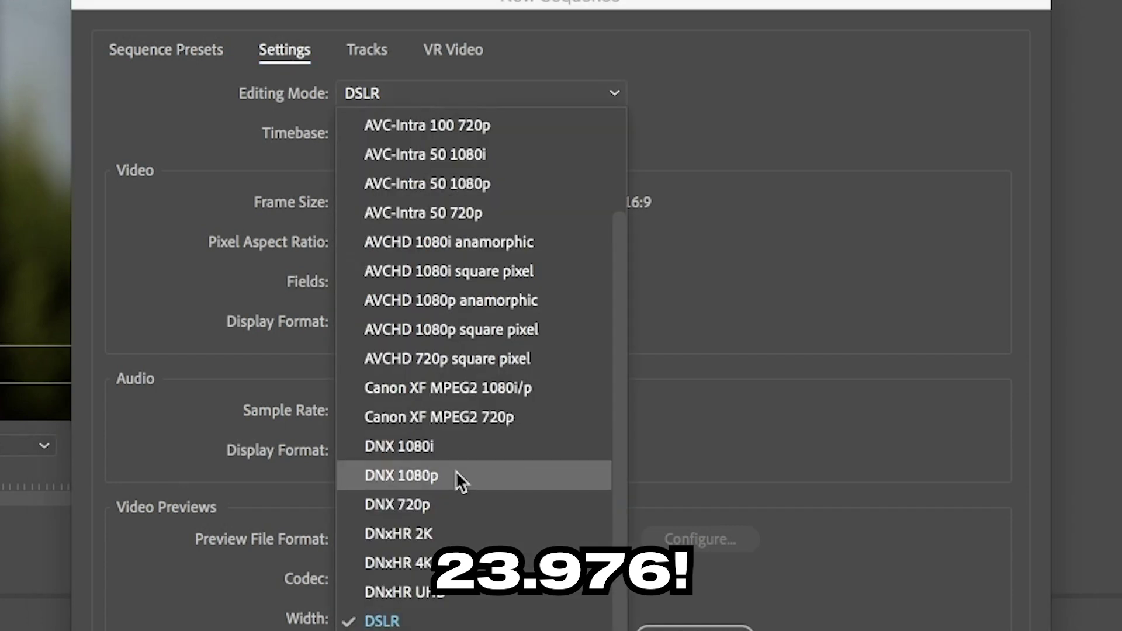
pyautogui.click(591, 341)
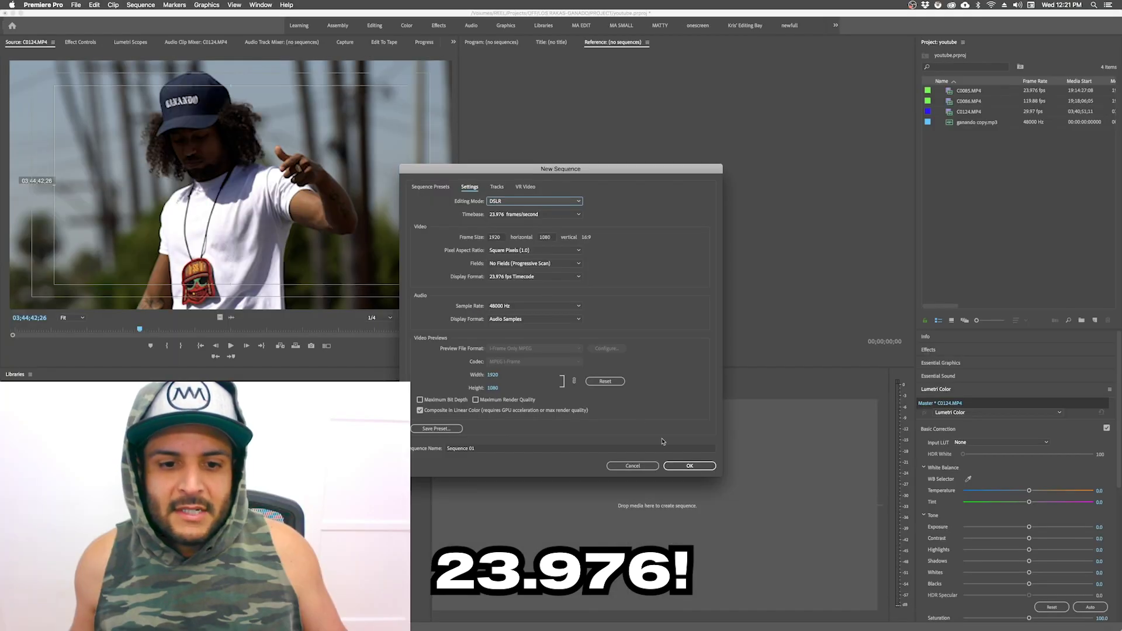
pyautogui.click(695, 468)
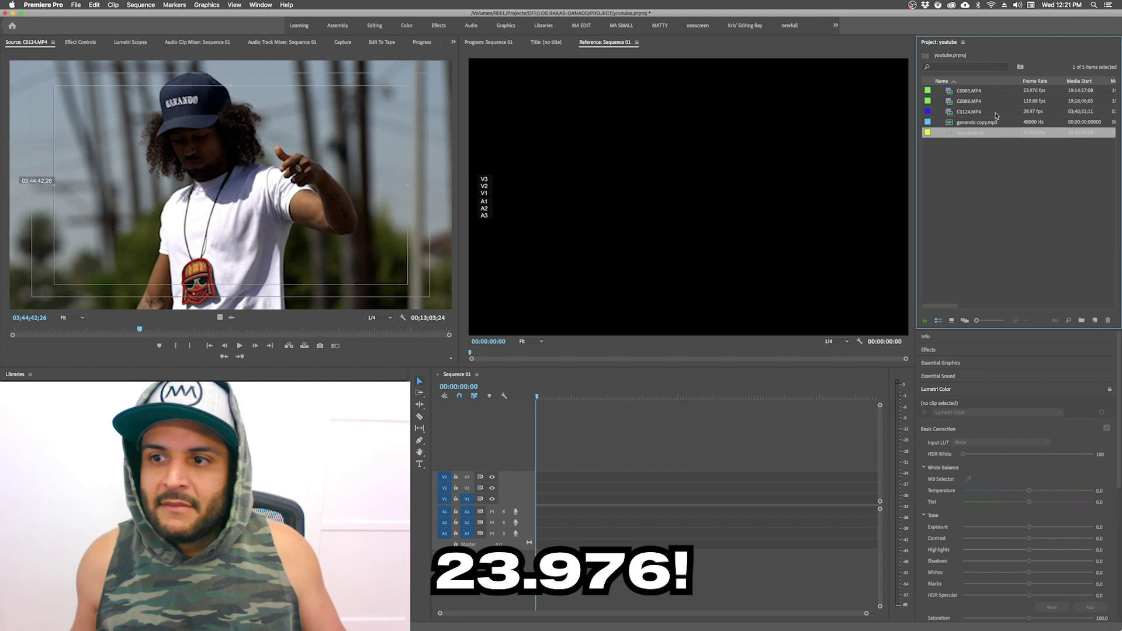
# Step: Rename the new sequence as TEST
pyautogui.click(979, 133)
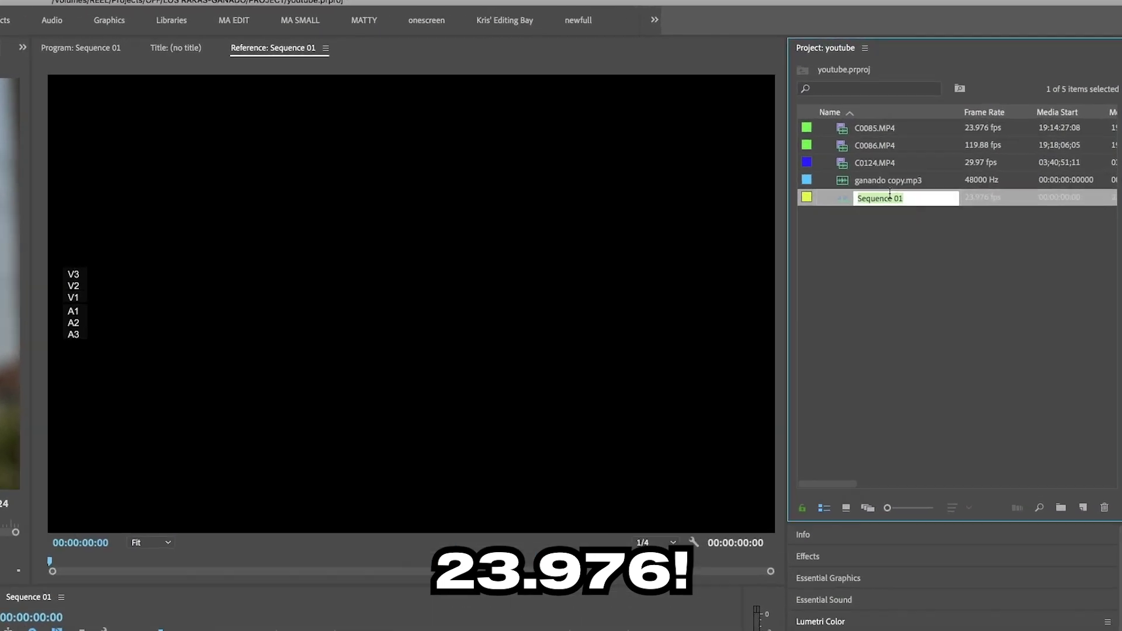
pyautogui.write('TEST')
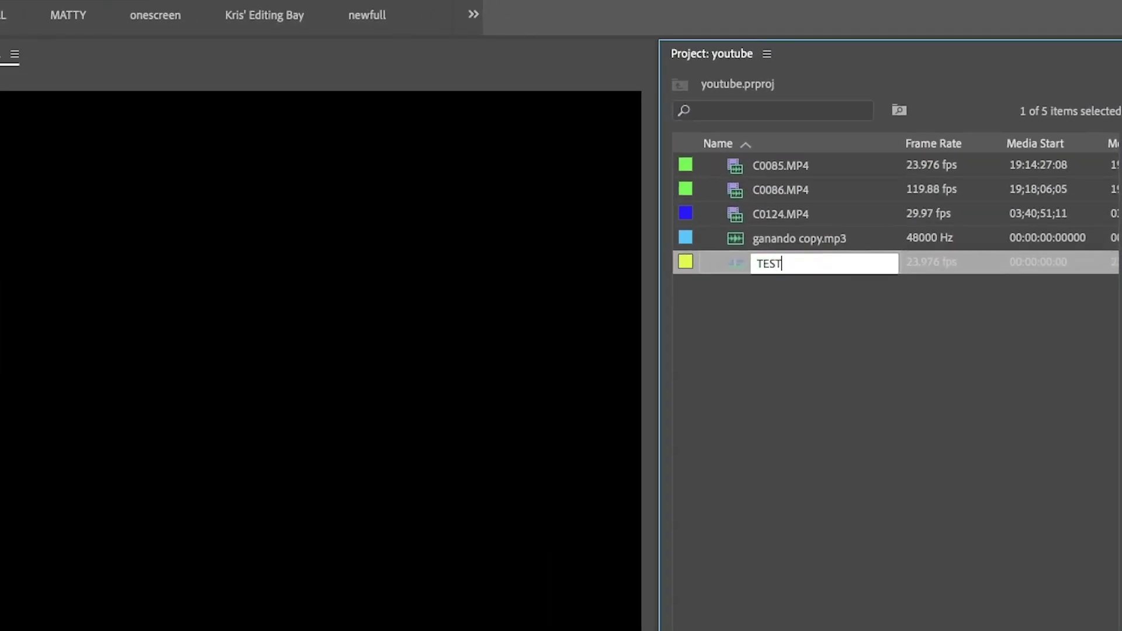
pyautogui.click(788, 319)
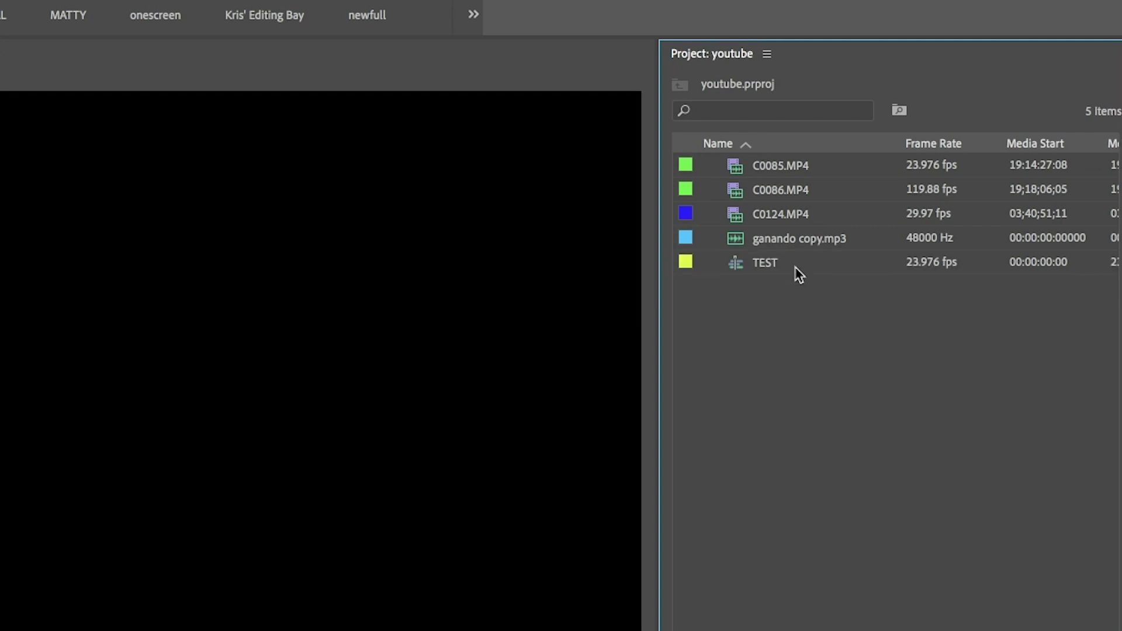
# Step: Place ganando copy.mp3 on audio track A1 at the start of the TEST sequence
pyautogui.click(775, 268)
pyautogui.click(781, 240)
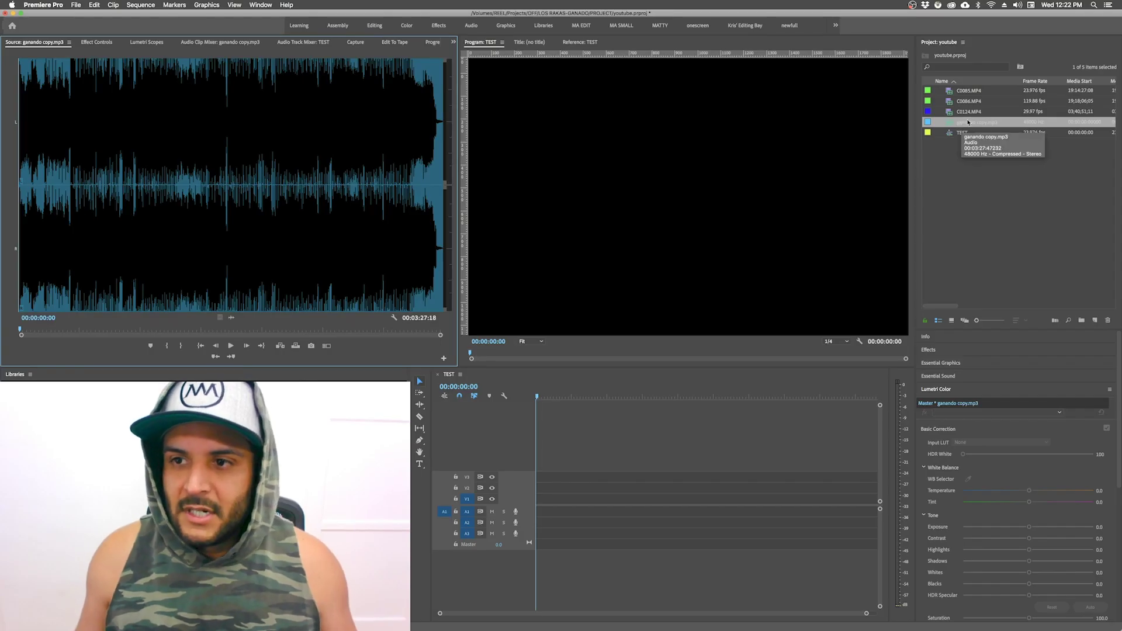
pyautogui.moveTo(968, 122); pyautogui.dragTo(528, 529)
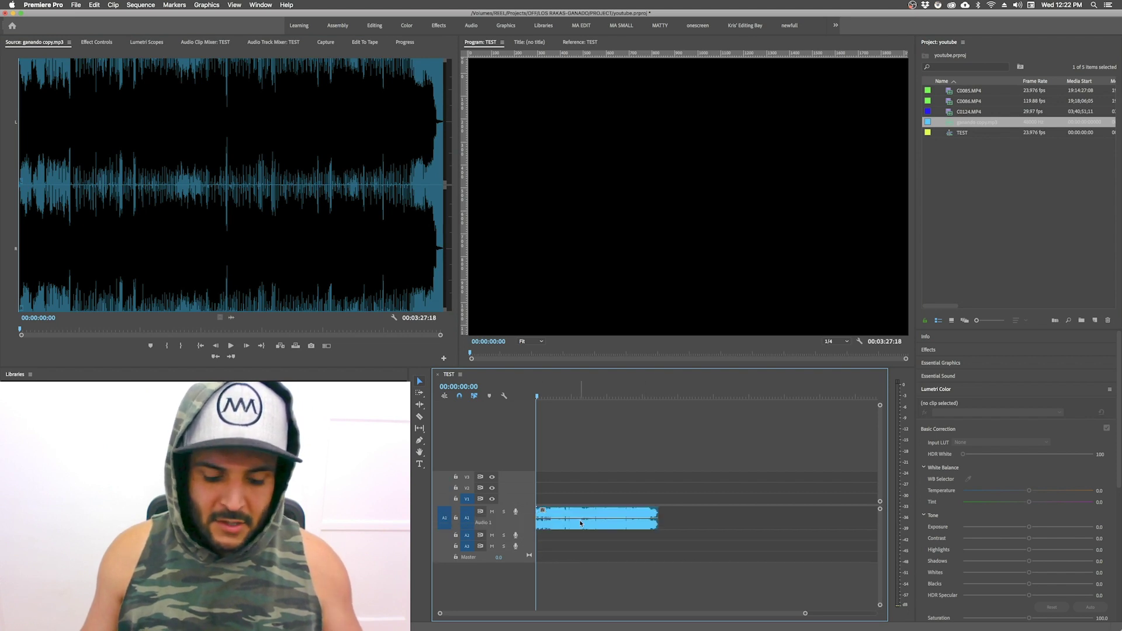
pyautogui.press('=')
pyautogui.press('-')
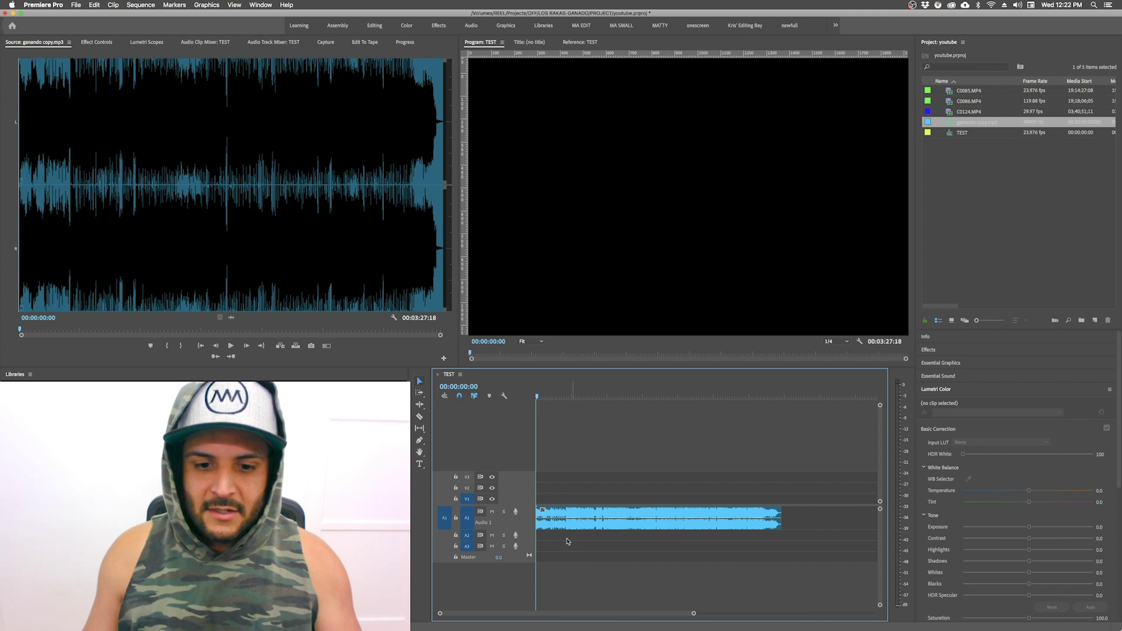
# Step: Delete all empty audio tracks from the sequence and enlarge the height of the remaining song track
pyautogui.rightClick(531, 524)
pyautogui.click(581, 579)
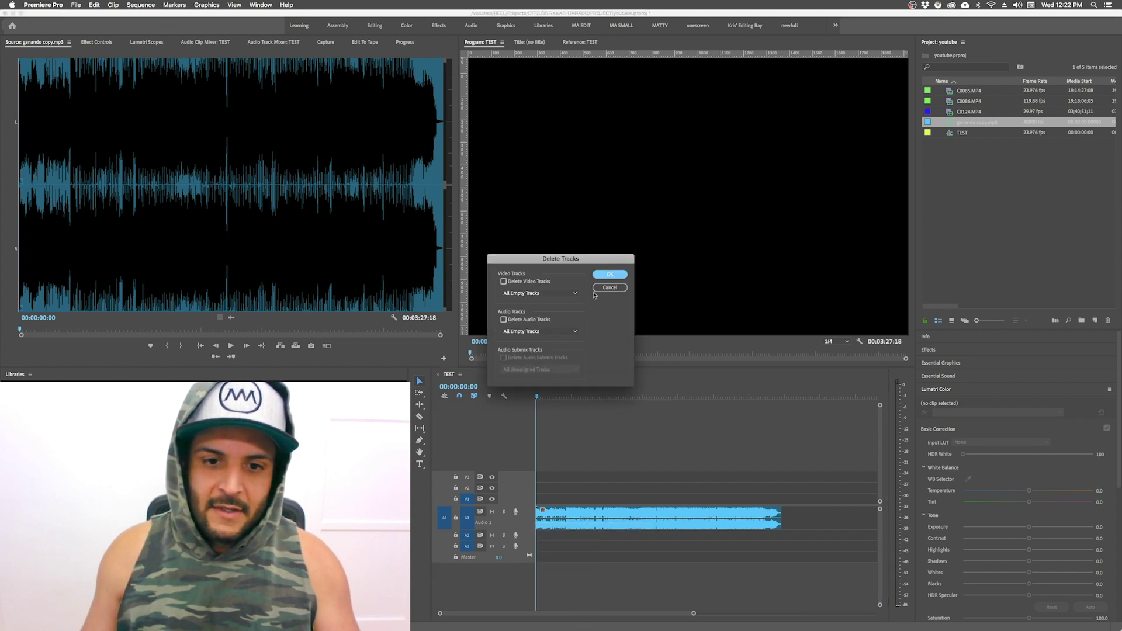
pyautogui.click(609, 274)
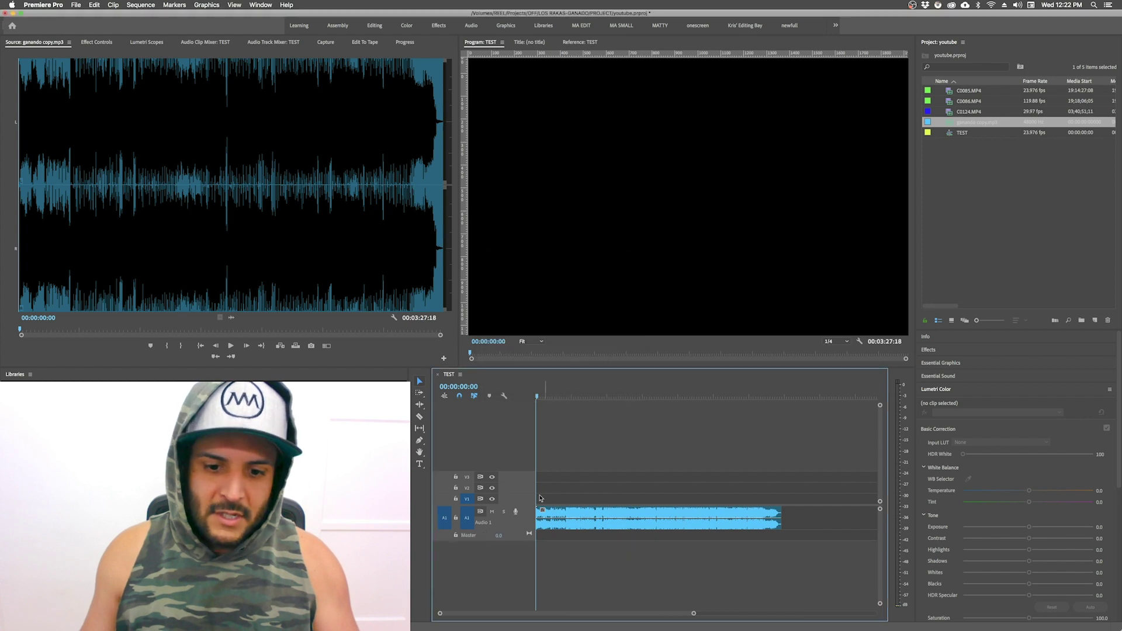
pyautogui.moveTo(511, 539); pyautogui.dragTo(511, 562)
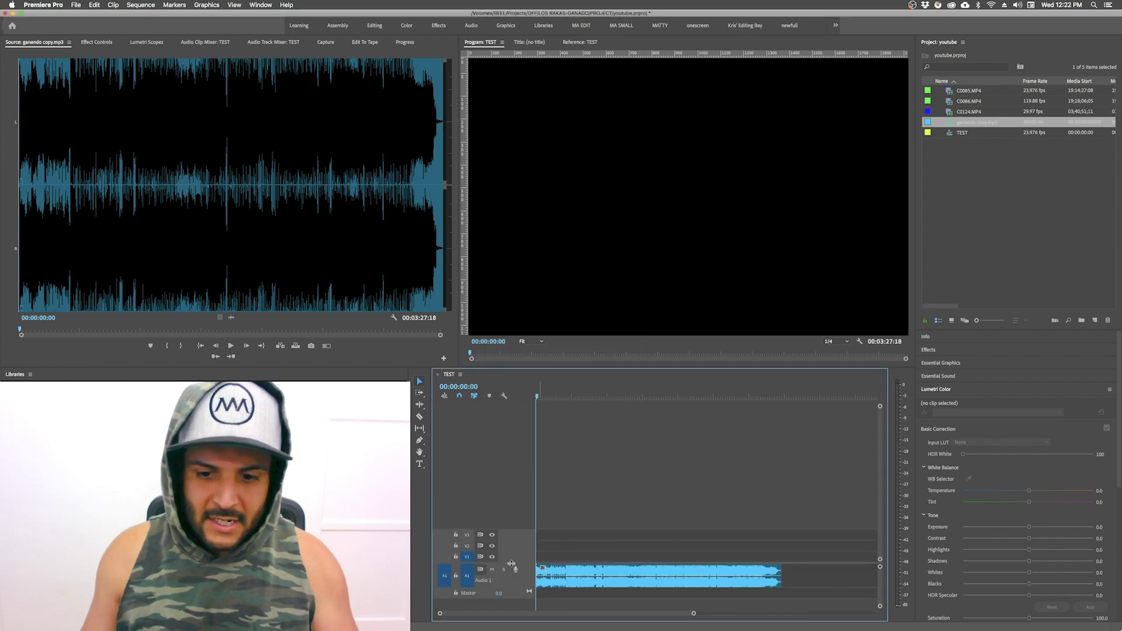
pyautogui.moveTo(530, 586); pyautogui.dragTo(529, 606)
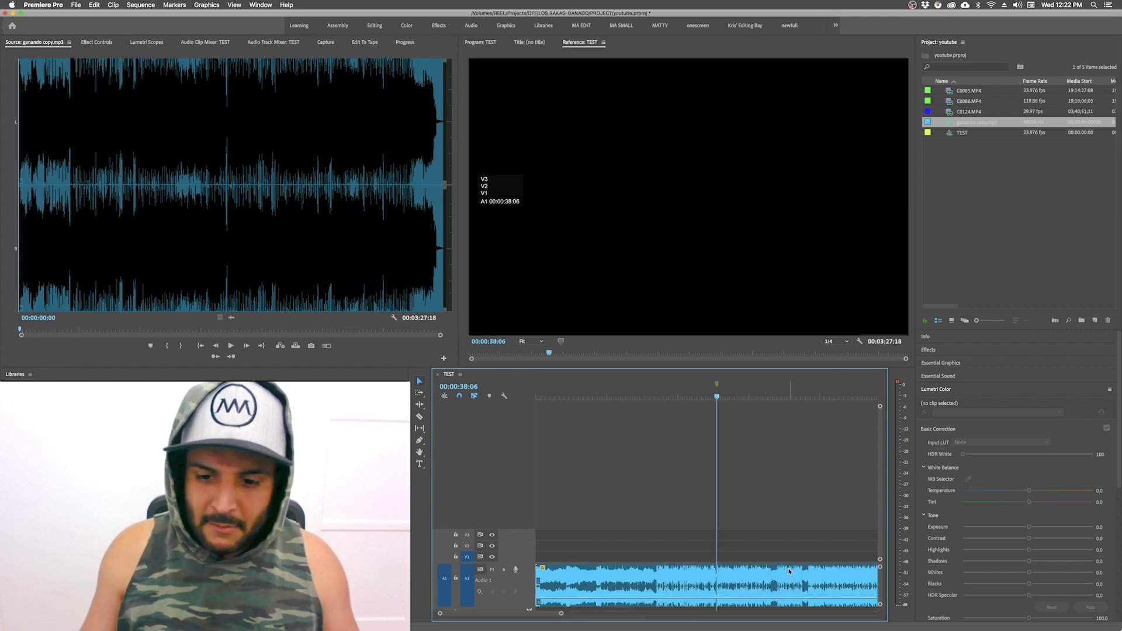
# Step: Turn the marker at 00:00:38:06 into a chapter marker named 1st Verse with duration 00:00:11:23, and extend its end to the playhead
pyautogui.click(777, 584)
pyautogui.rightClick(718, 386)
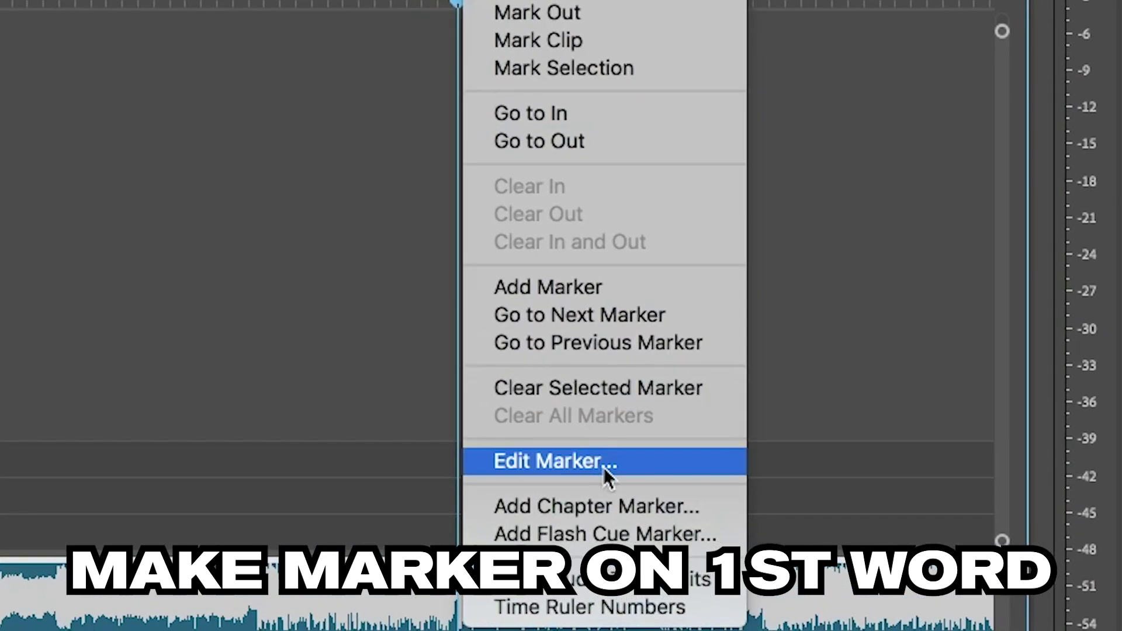
pyautogui.click(605, 516)
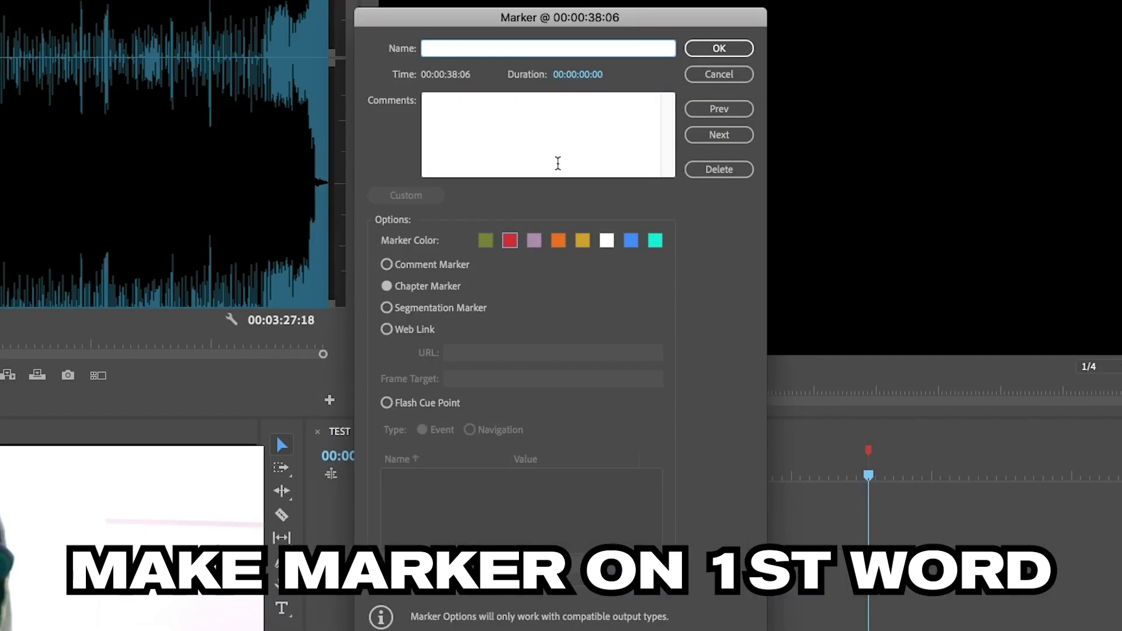
pyautogui.moveTo(580, 74); pyautogui.dragTo(891, 131)
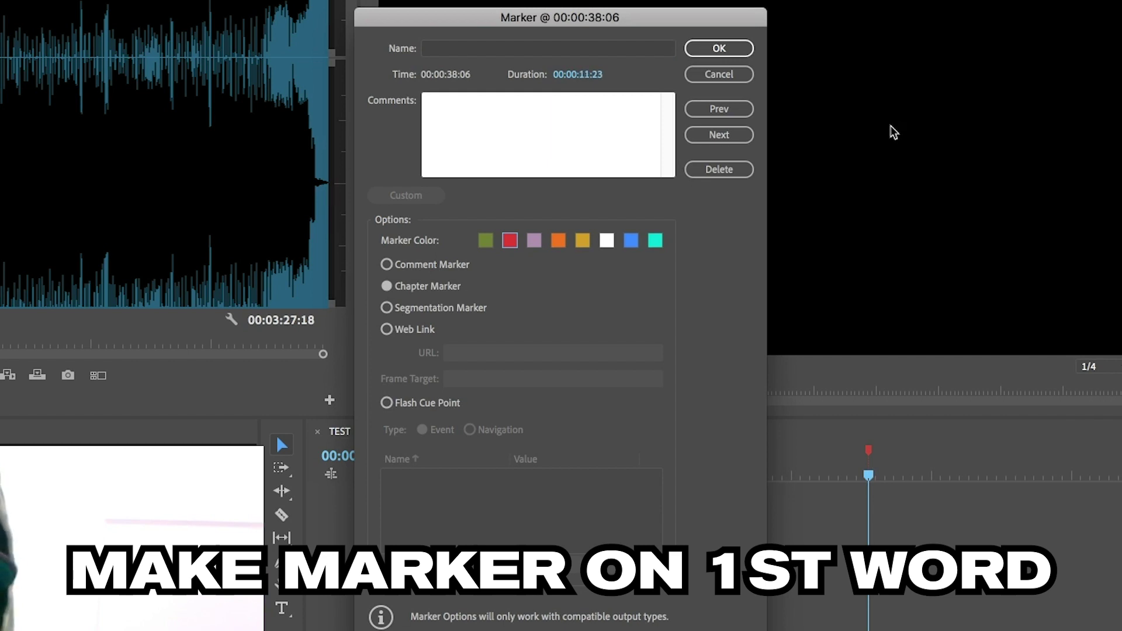
pyautogui.click(490, 50)
pyautogui.write('1st Verse')
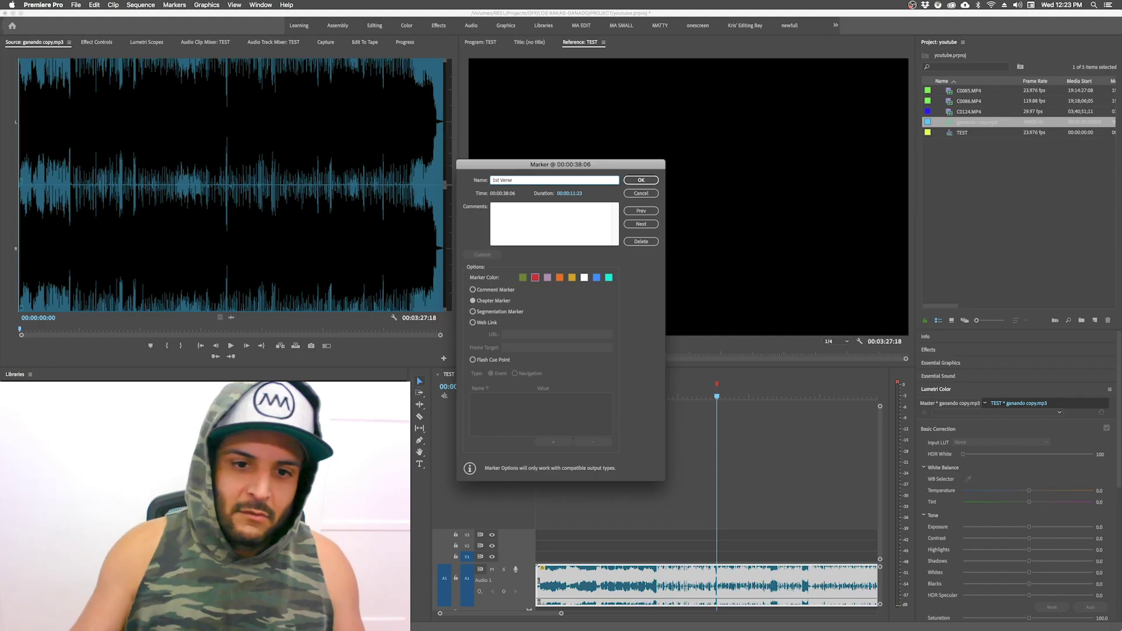
pyautogui.click(710, 54)
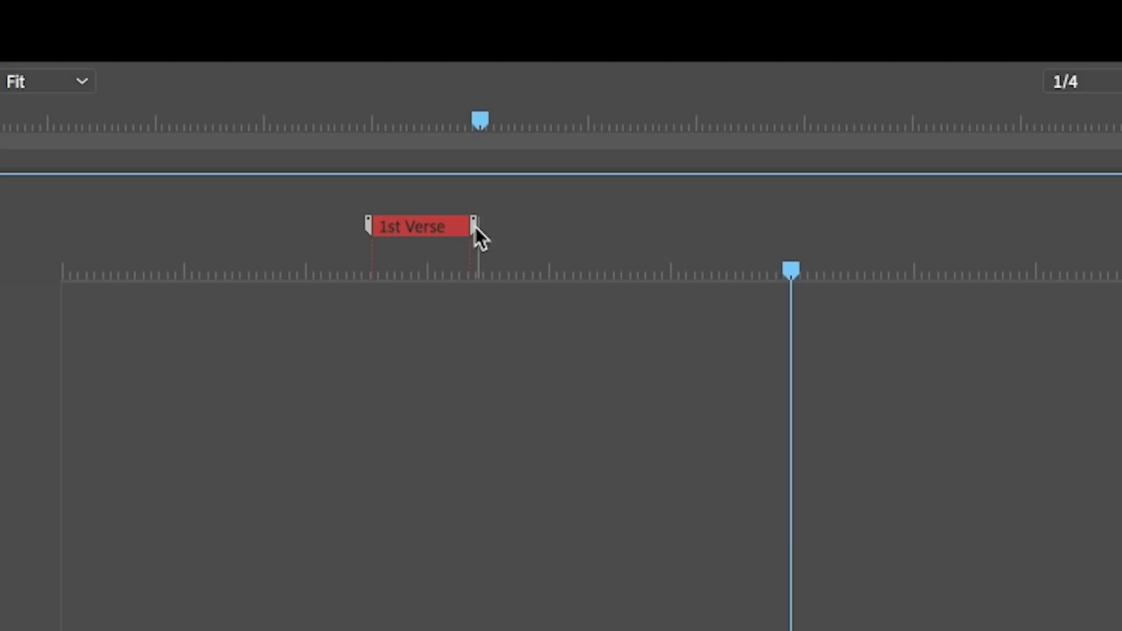
pyautogui.moveTo(475, 228); pyautogui.dragTo(799, 233)
pyautogui.moveTo(403, 261); pyautogui.dragTo(383, 272)
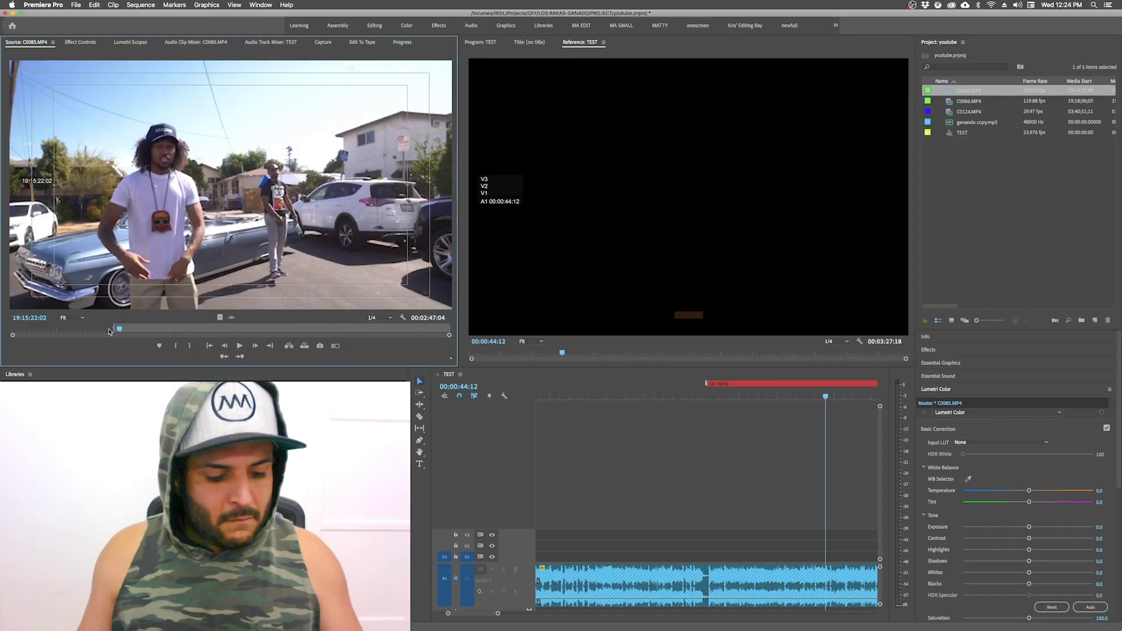
# Step: Place the video of C0085.MP4 on track V1 at the start of the 1st Verse marker and play it to check the sync
pyautogui.press('space')
pyautogui.moveTo(219, 318); pyautogui.dragTo(709, 555)
pyautogui.click(708, 396)
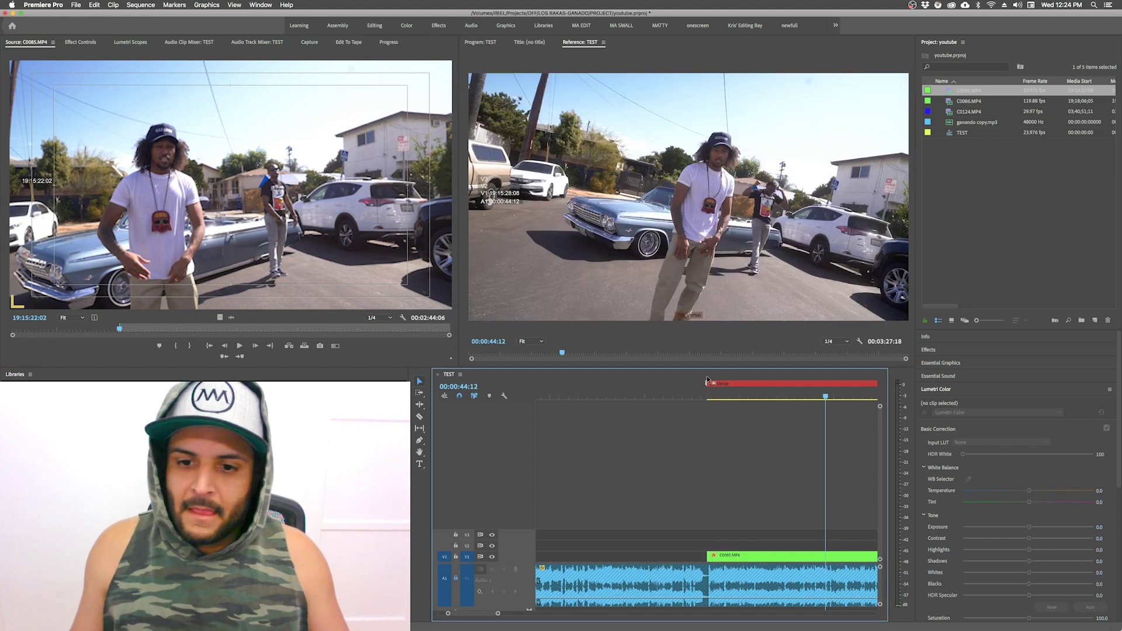
pyautogui.press('space')
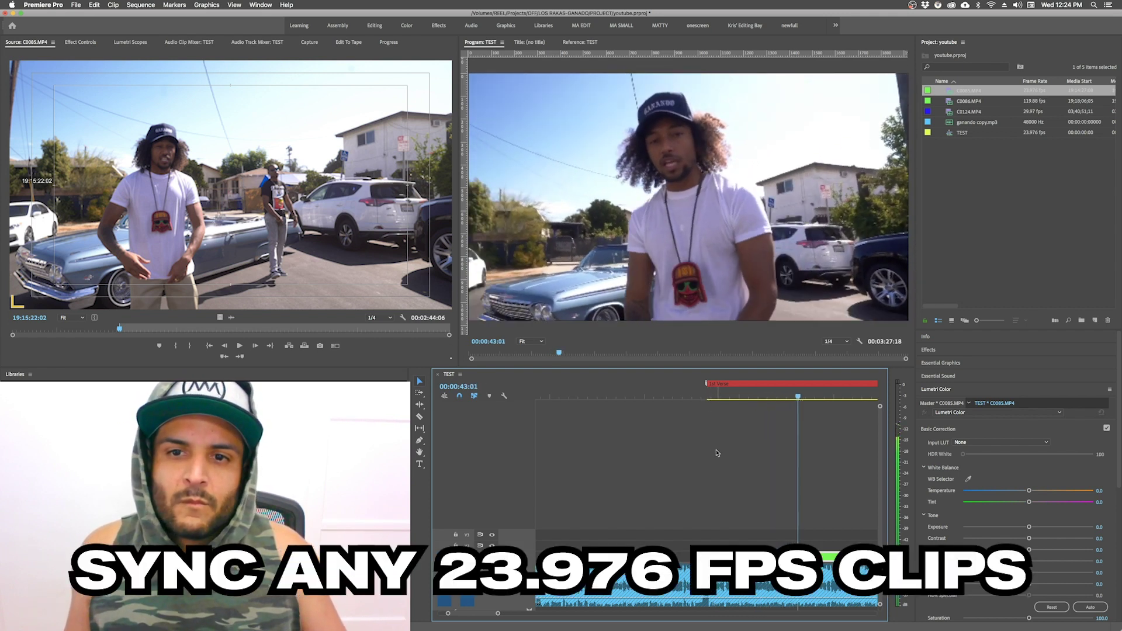
# Step: Stop the sequence playback and open the 119.88 fps clip C0086.MP4 to preview its footage
pyautogui.press('space')
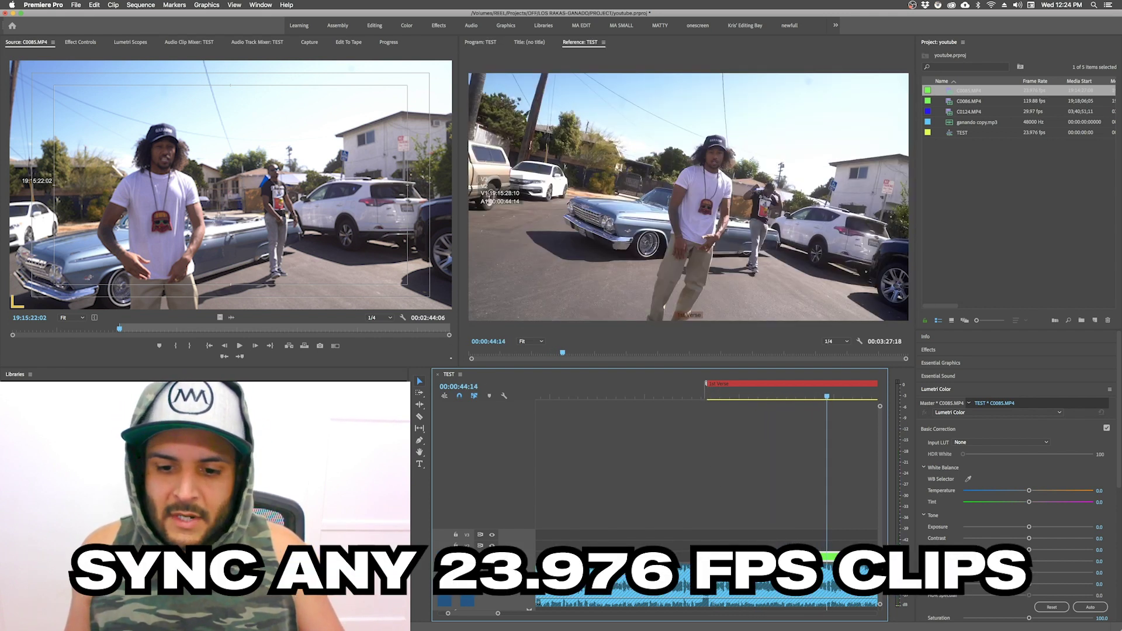
pyautogui.press('-')
pyautogui.click(744, 473)
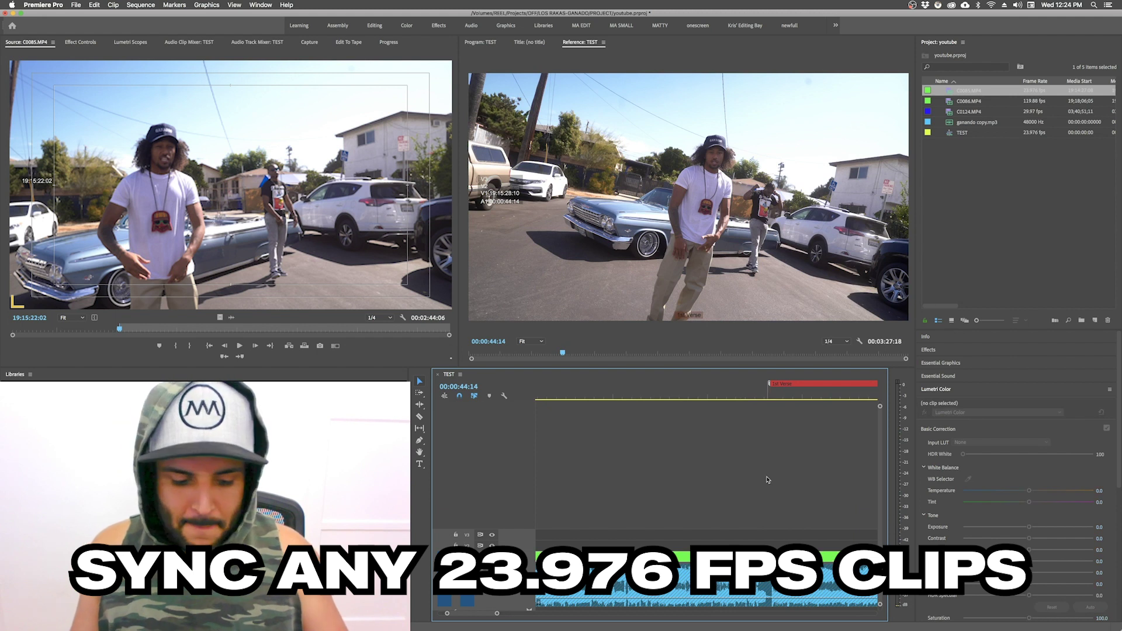
pyautogui.press('-')
pyautogui.press('-')
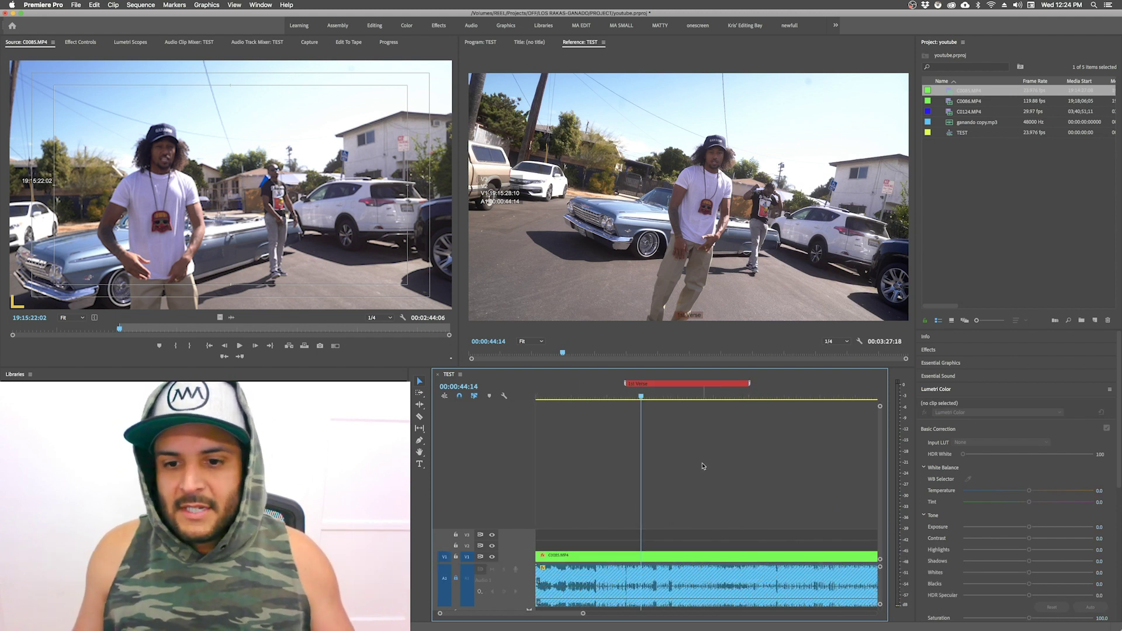
pyautogui.click(1023, 102)
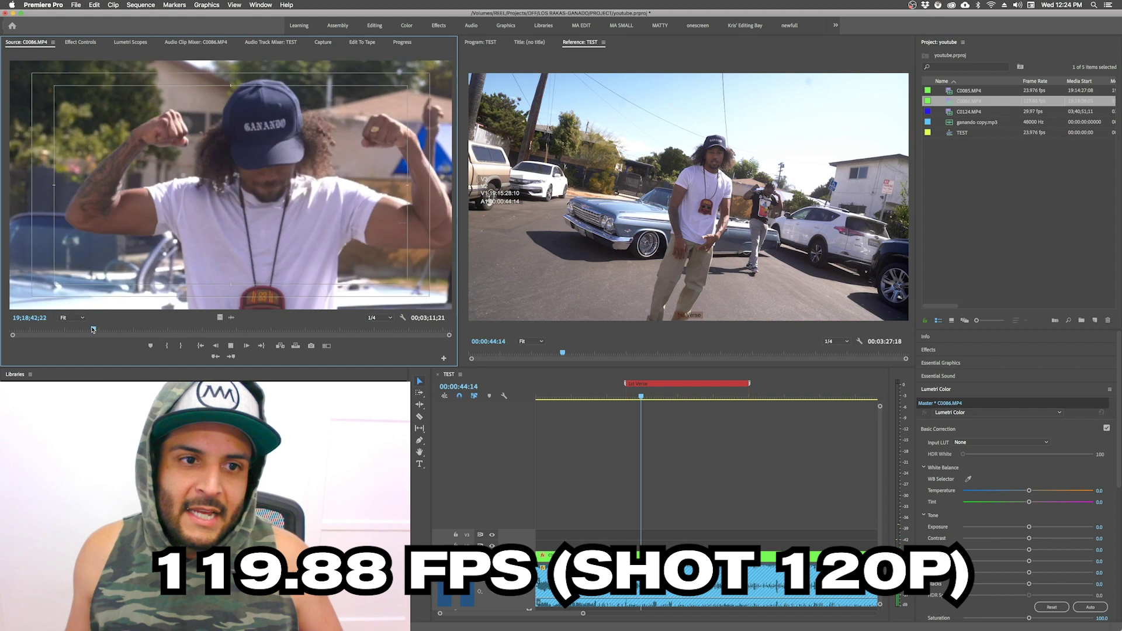
# Step: Interpret the footage of C0086.MP4 with an assumed frame rate of 23.976 fps
pyautogui.click(984, 103)
pyautogui.rightClick(964, 103)
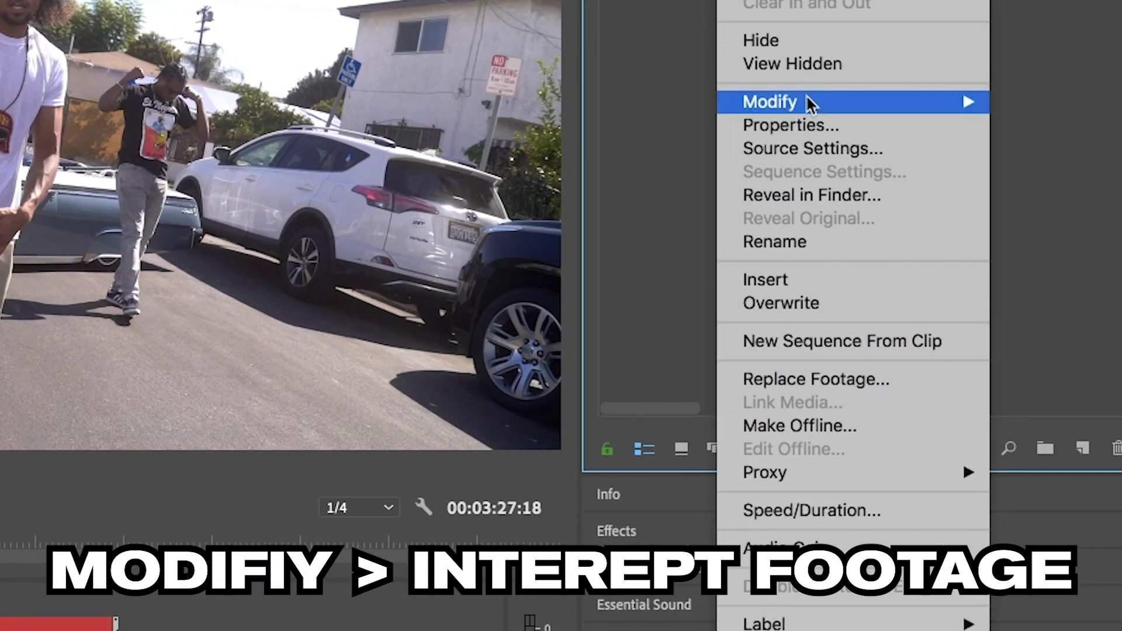
pyautogui.moveTo(998, 197)
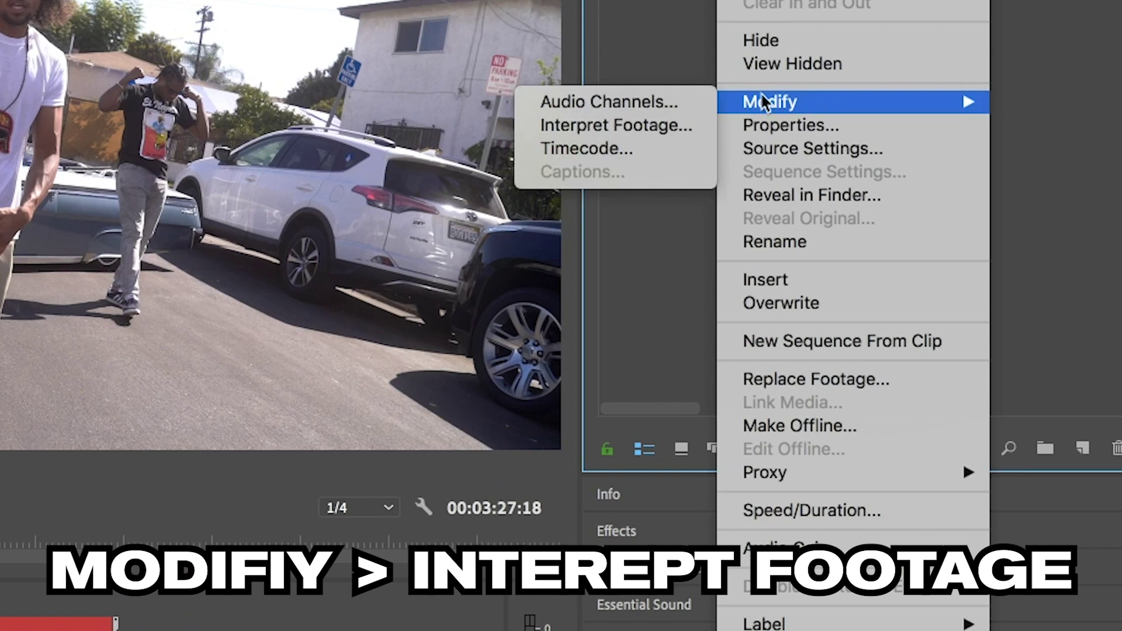
pyautogui.click(648, 125)
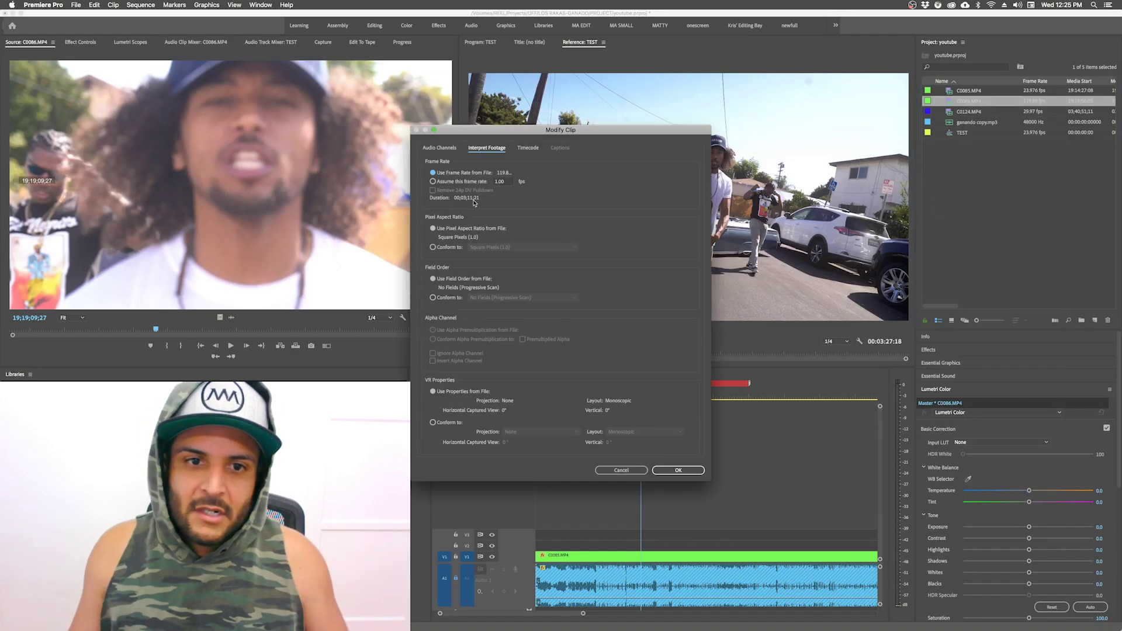
pyautogui.click(433, 182)
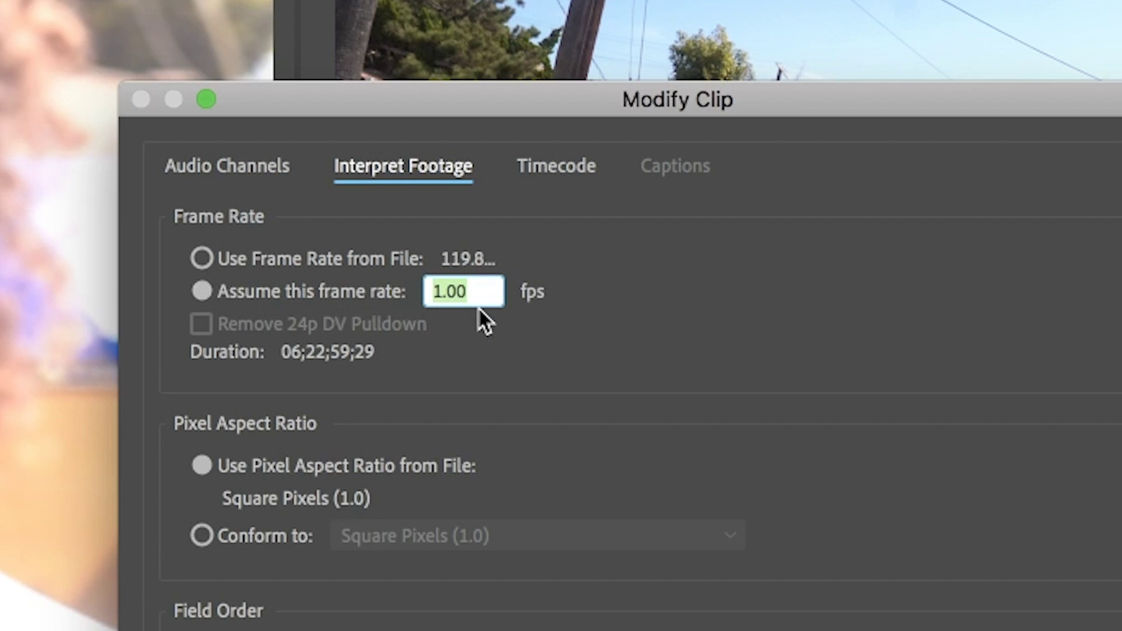
pyautogui.write('23.976')
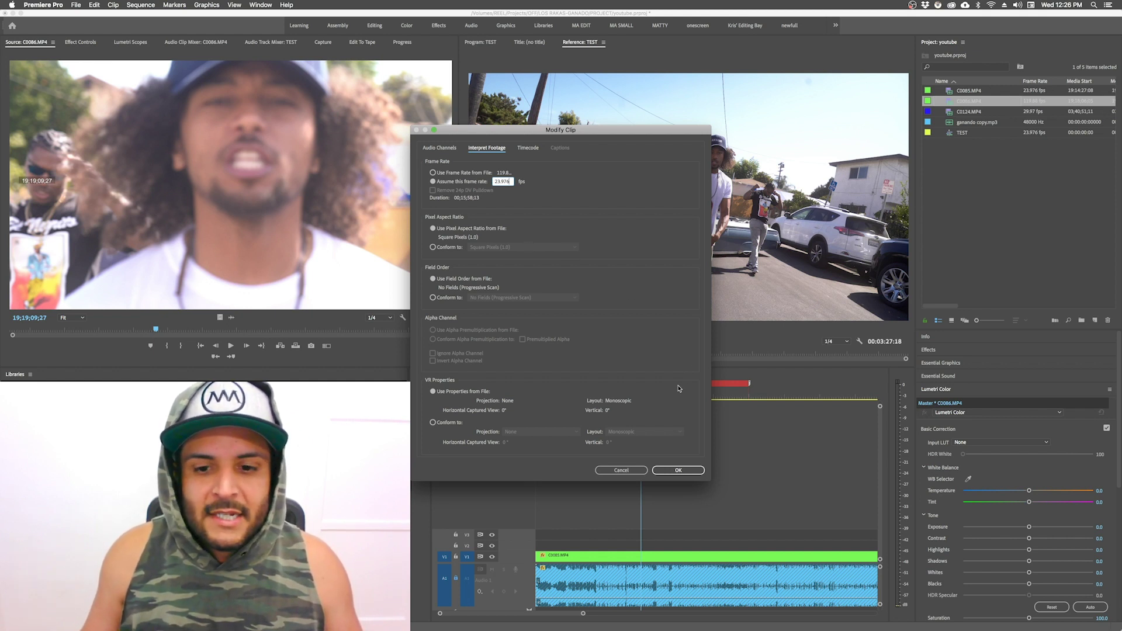
pyautogui.click(680, 471)
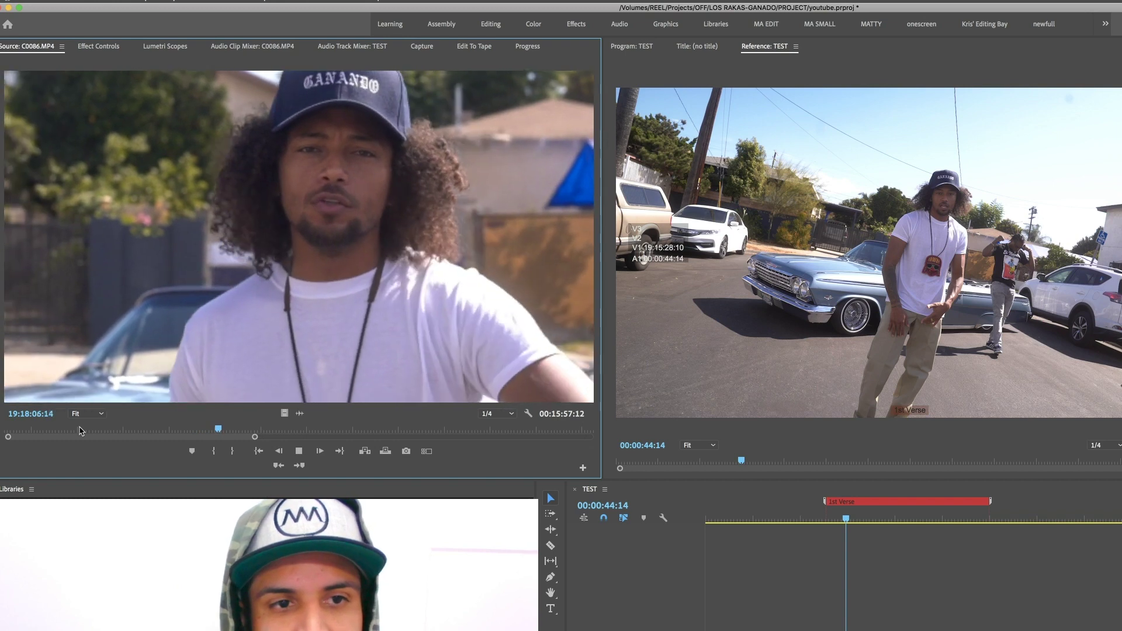
# Step: Try the video of the reinterpreted C0086.MP4 on track V4 above C0085.MP4, and delete it from the sequence
pyautogui.moveTo(80, 432); pyautogui.dragTo(36, 432)
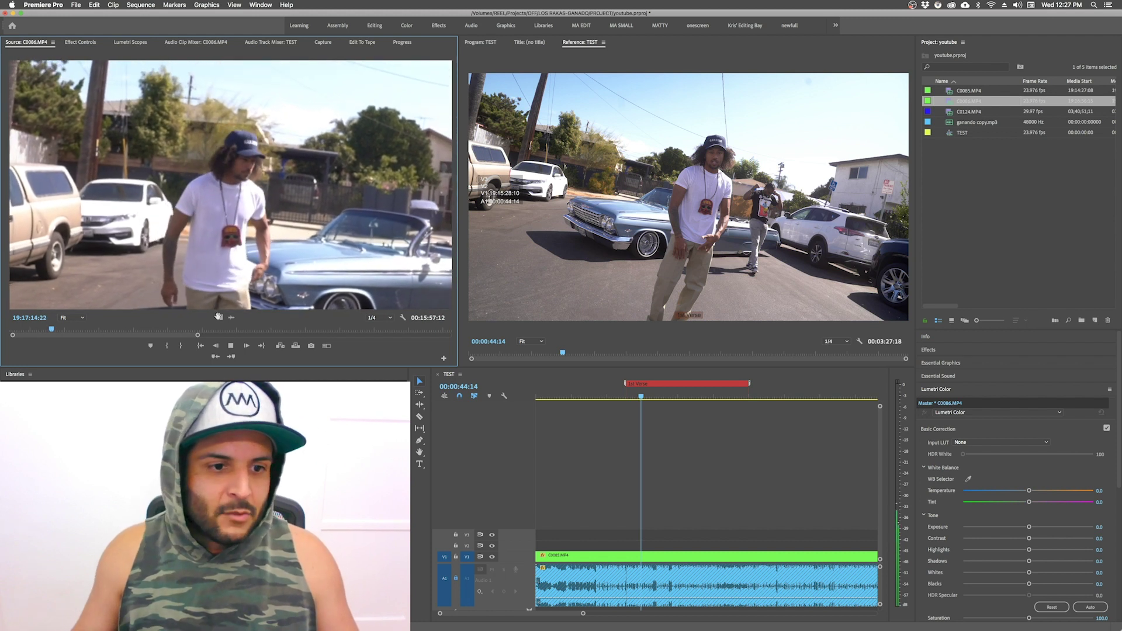
pyautogui.moveTo(220, 318); pyautogui.dragTo(539, 459)
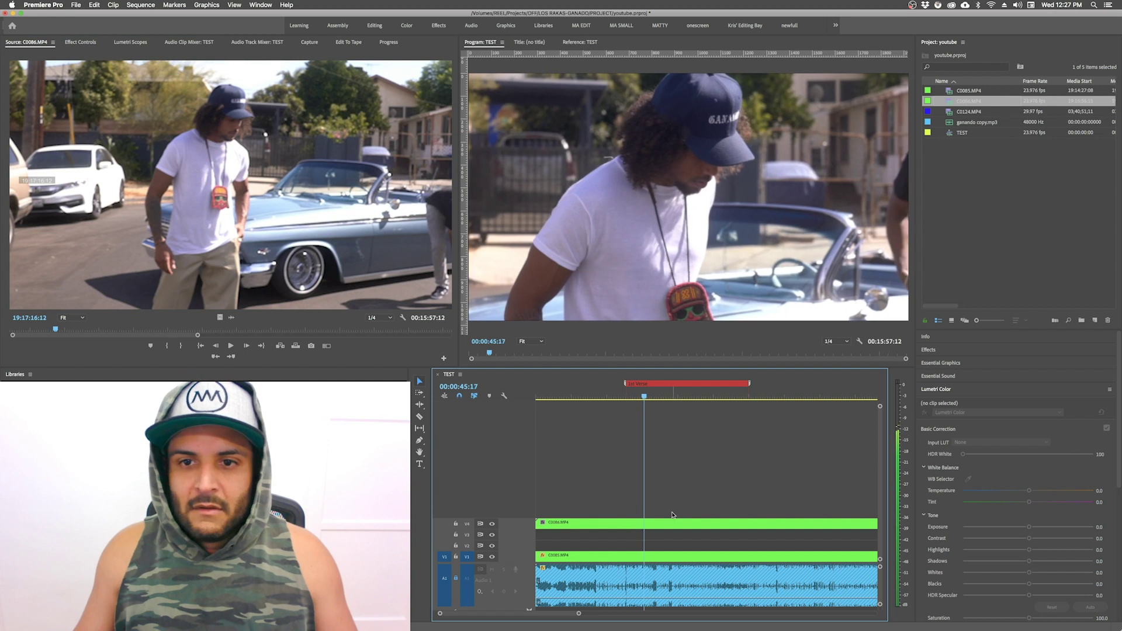
pyautogui.click(678, 522)
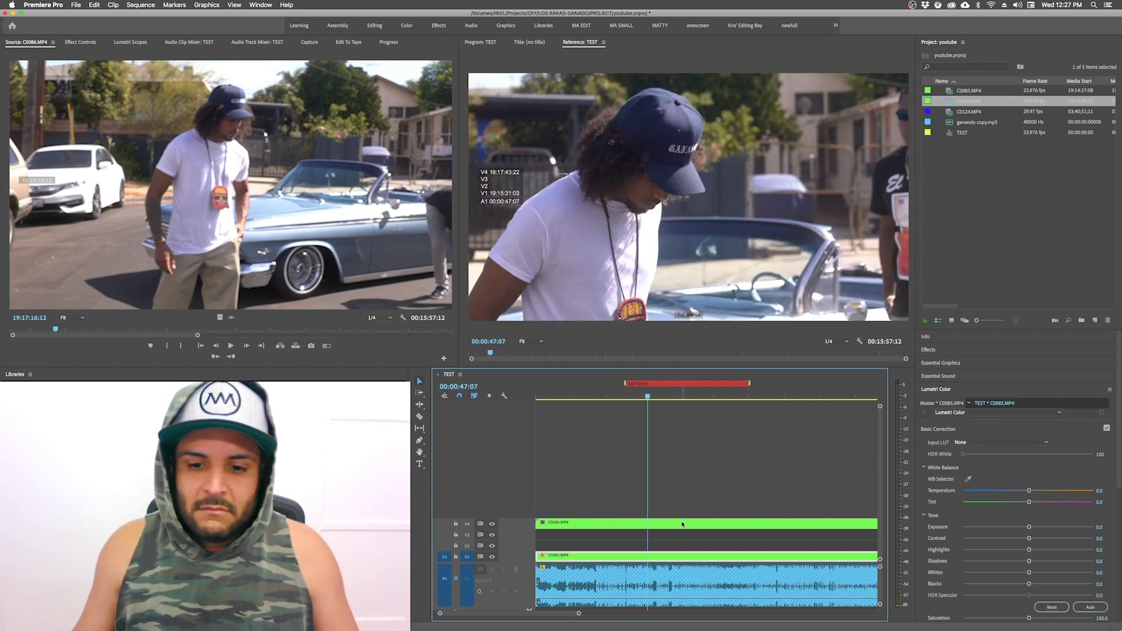
pyautogui.press('Delete')
# Step: Set the speed of the source clip C0086.MP4 to 500% and play it back
pyautogui.press('super+r')
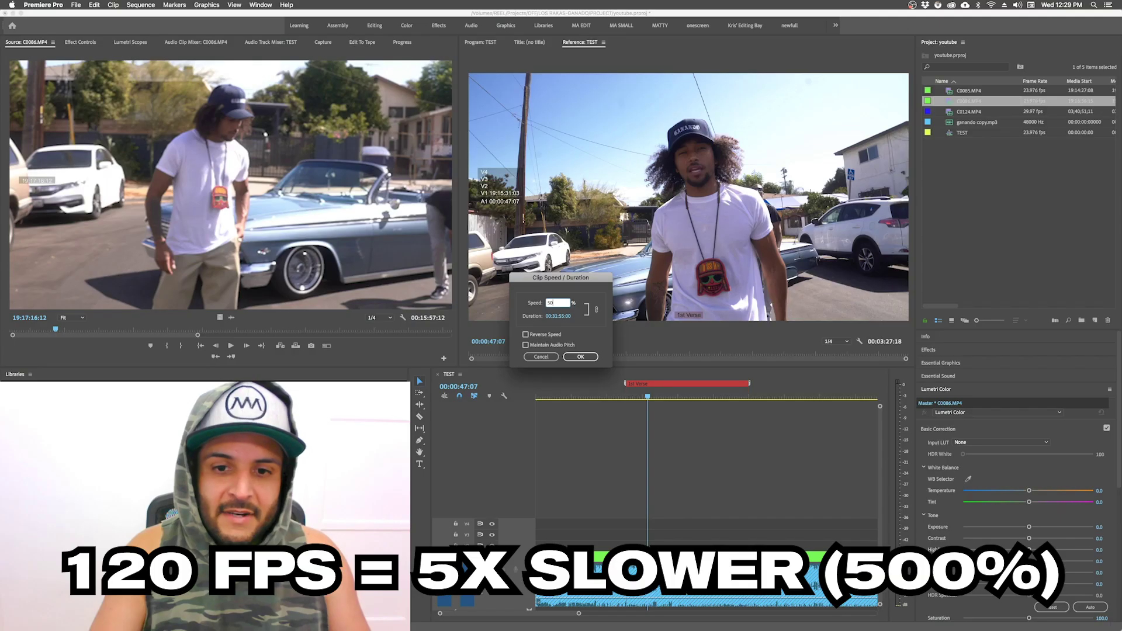
pyautogui.press('Return')
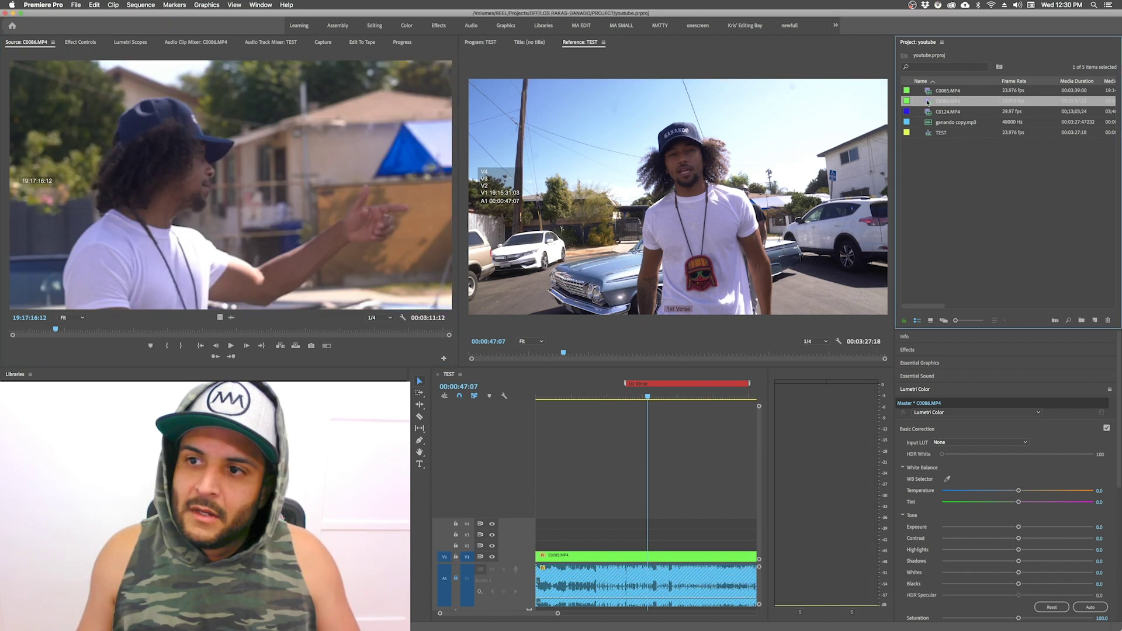
pyautogui.doubleClick(928, 102)
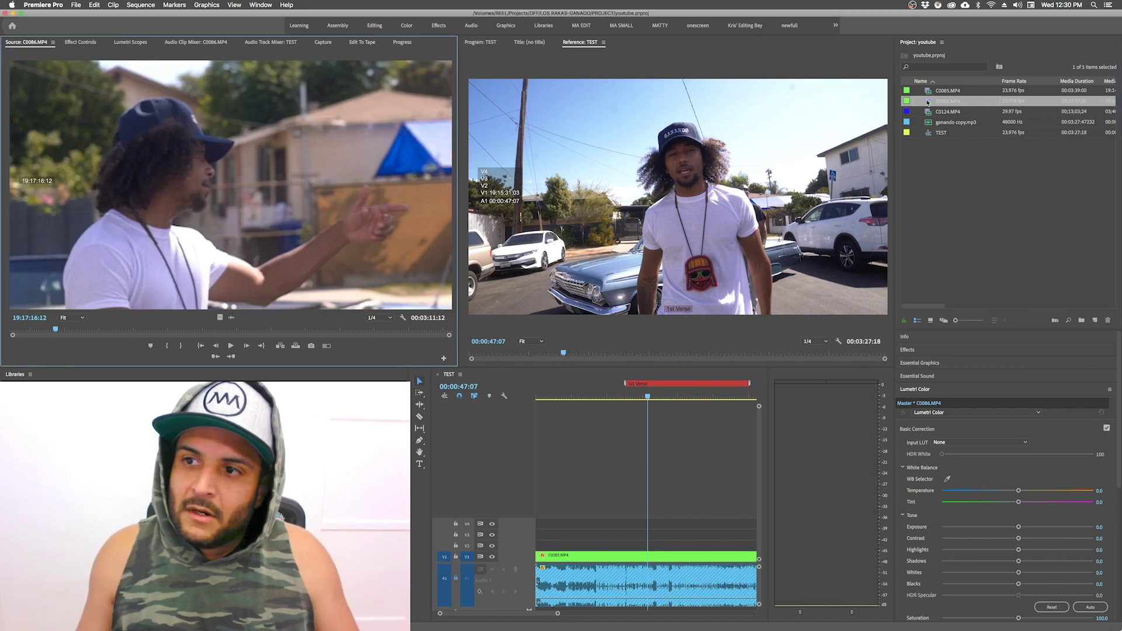
pyautogui.press('space')
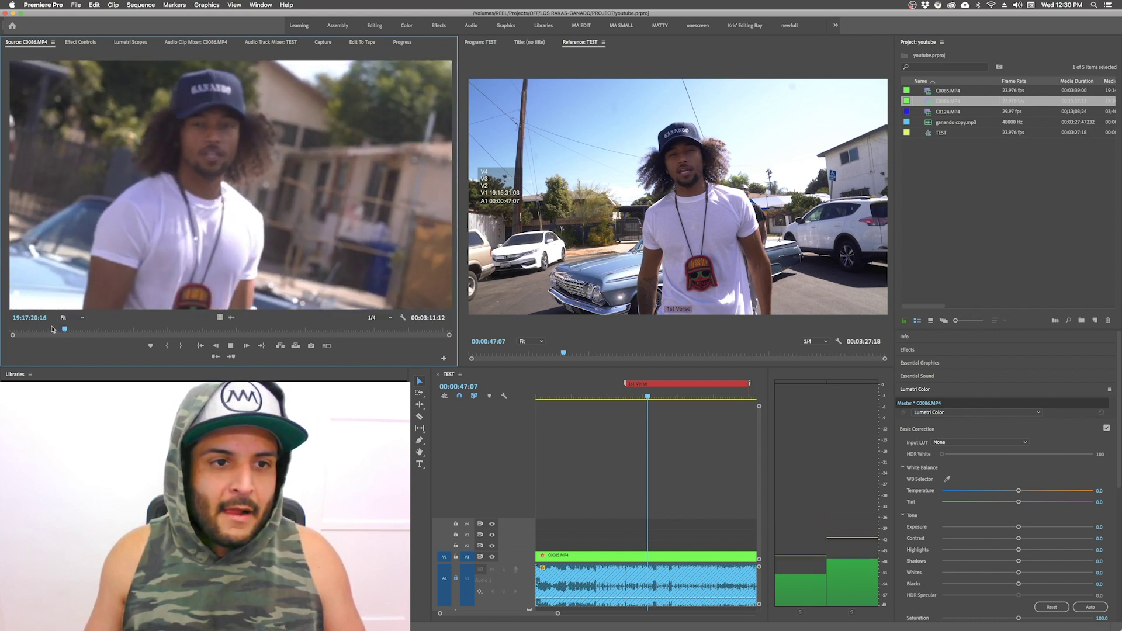
# Step: Mark an in point on the source clip C0086.MP4 at 19:17:20:19 and play from it
pyautogui.press('space')
pyautogui.press('i')
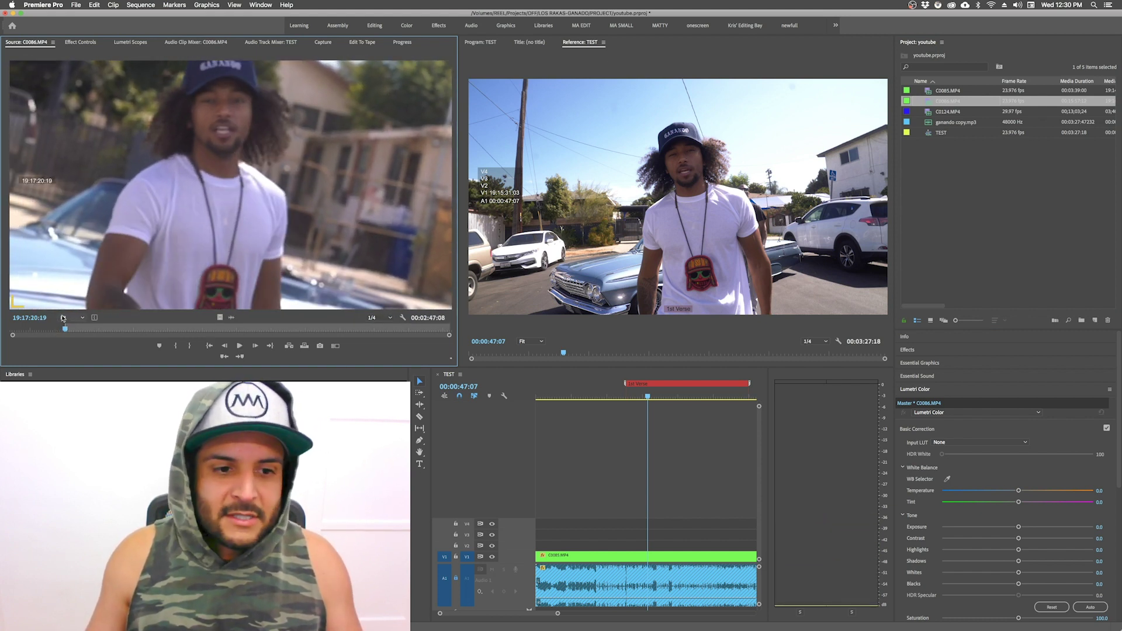
pyautogui.press('space')
pyautogui.press('space')
# Step: Place the video of C0086.MP4 on track V2 at the start of the 1st Verse marker and play the sequence
pyautogui.moveTo(647, 396); pyautogui.dragTo(630, 398)
pyautogui.moveTo(220, 318); pyautogui.dragTo(633, 547)
pyautogui.click(652, 524)
pyautogui.press('space')
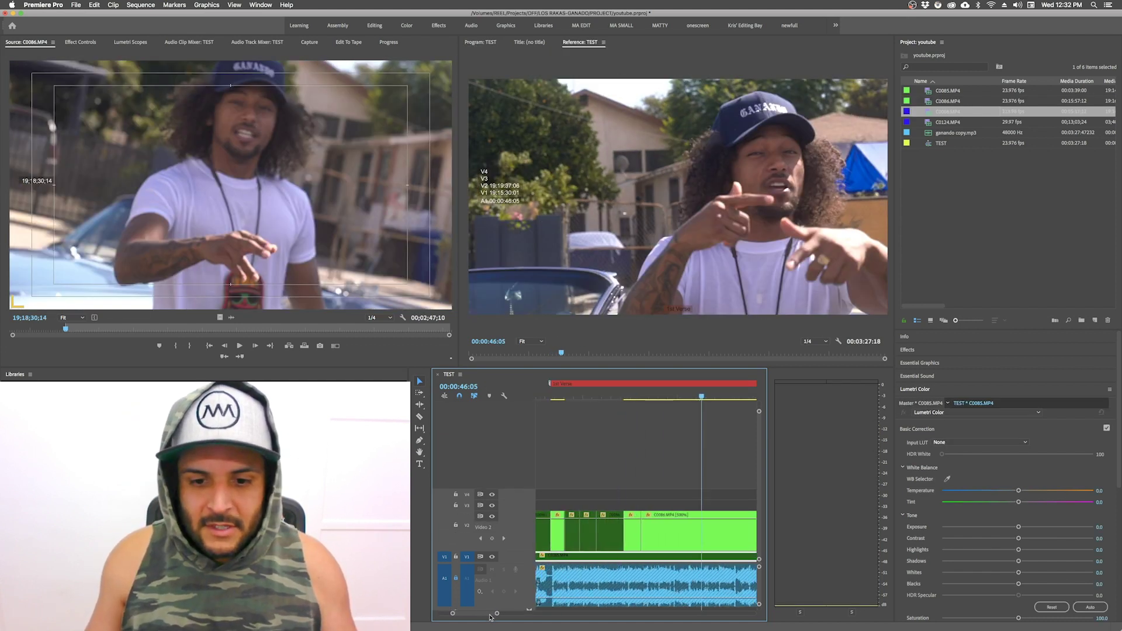
# Step: Enable the three disabled C0086.MP4 segments on track V2, disable them again, and show the Enable command
pyautogui.scroll(2, 523, 611)
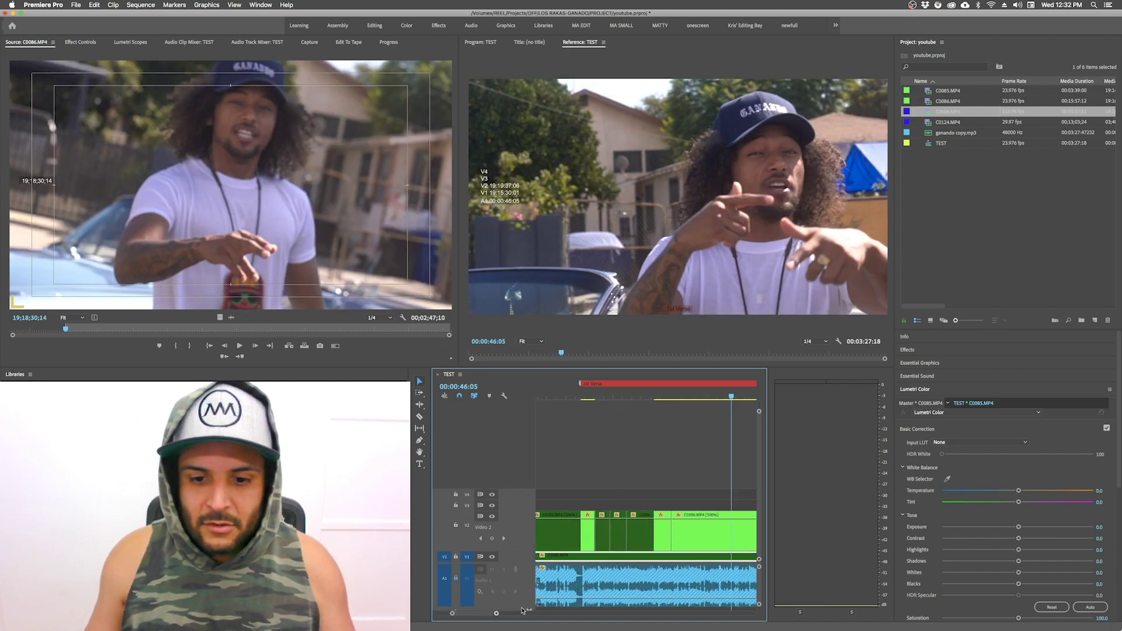
pyautogui.moveTo(650, 503); pyautogui.dragTo(601, 533)
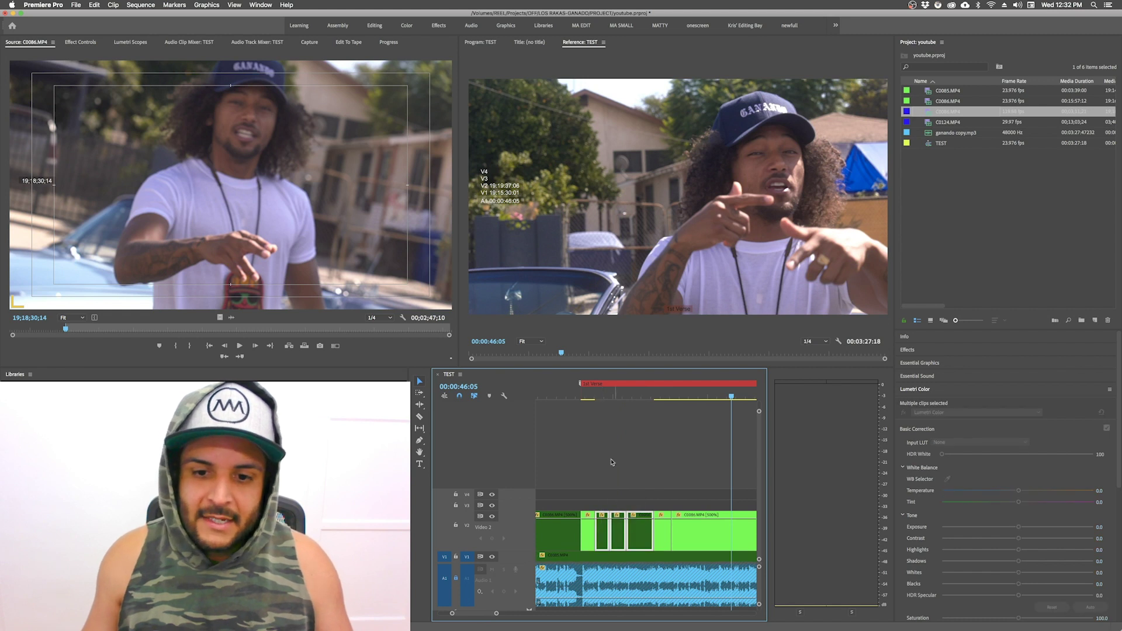
pyautogui.click(597, 398)
pyautogui.moveTo(639, 504); pyautogui.dragTo(603, 526)
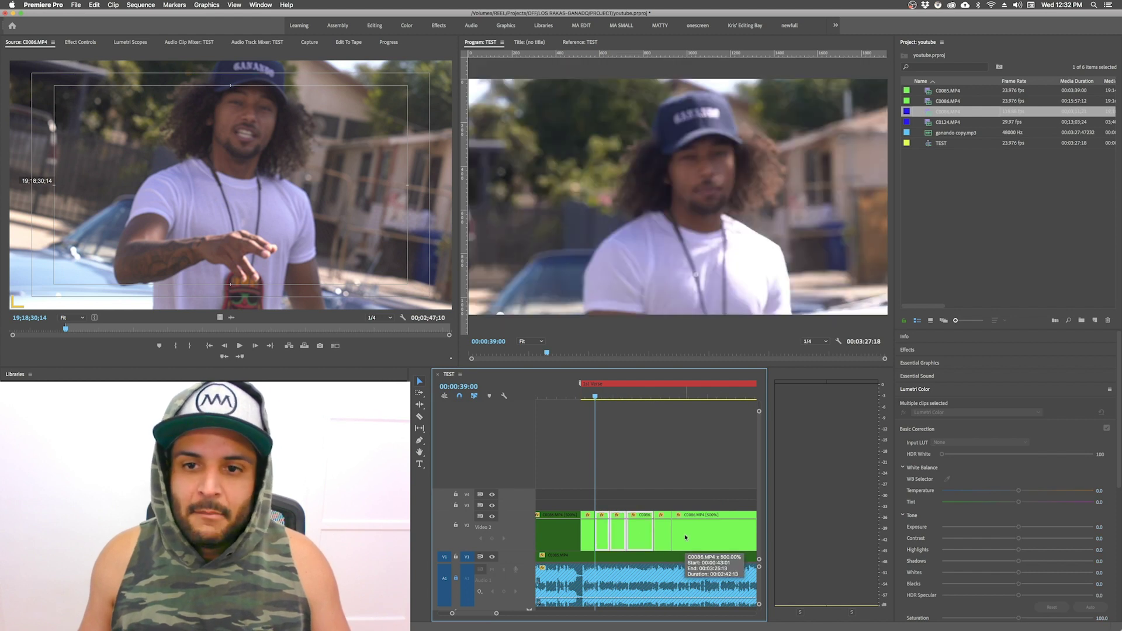
pyautogui.press('super+shift+e')
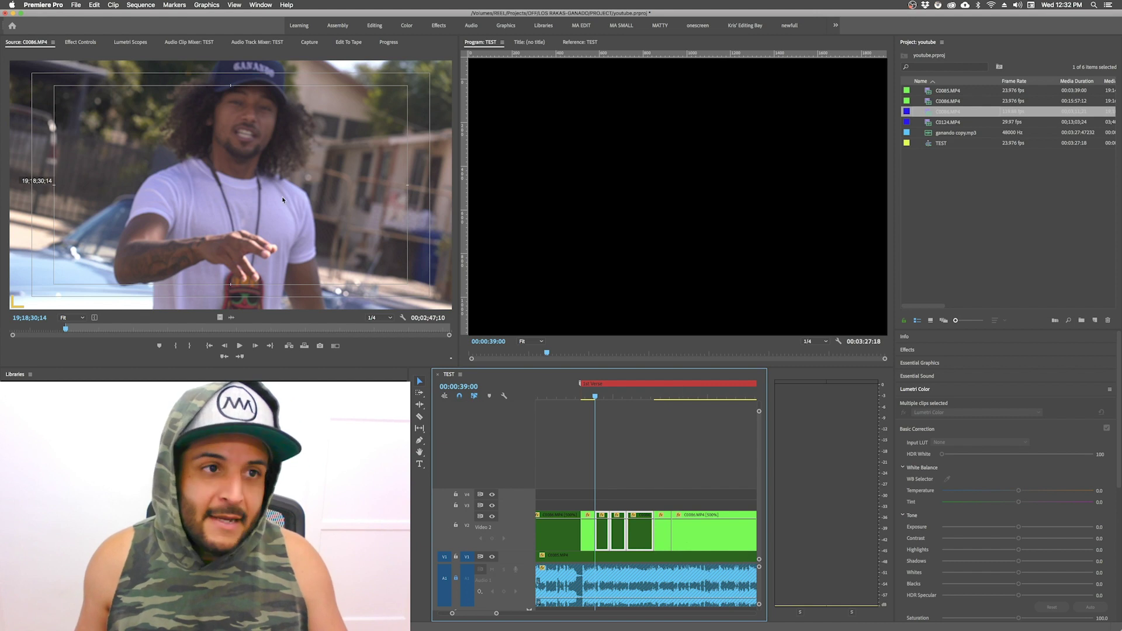
pyautogui.click(113, 6)
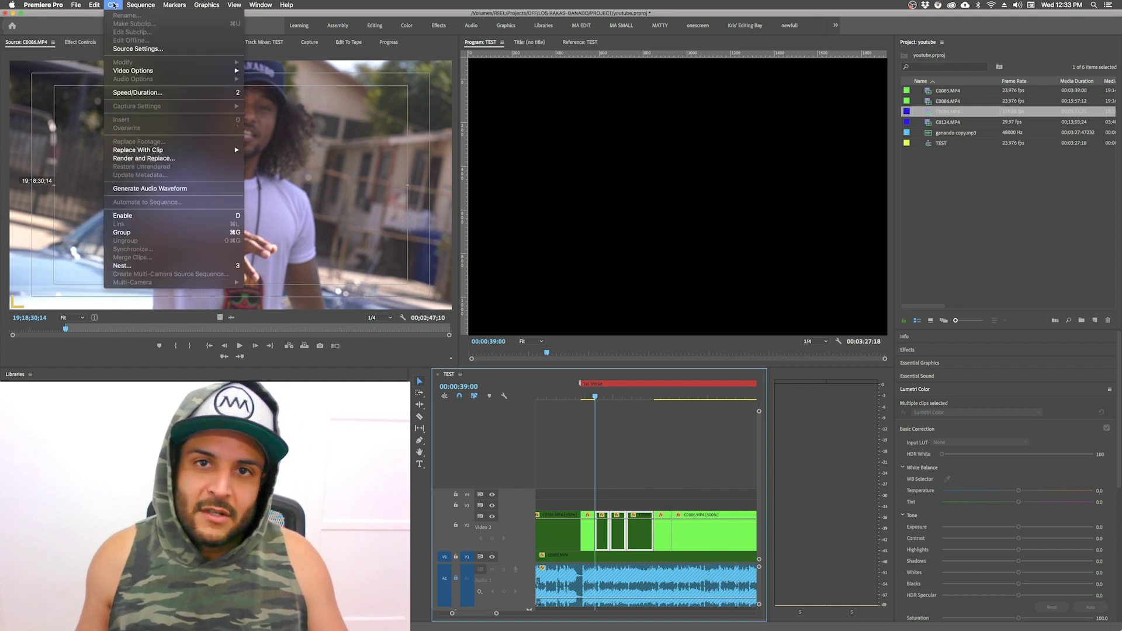
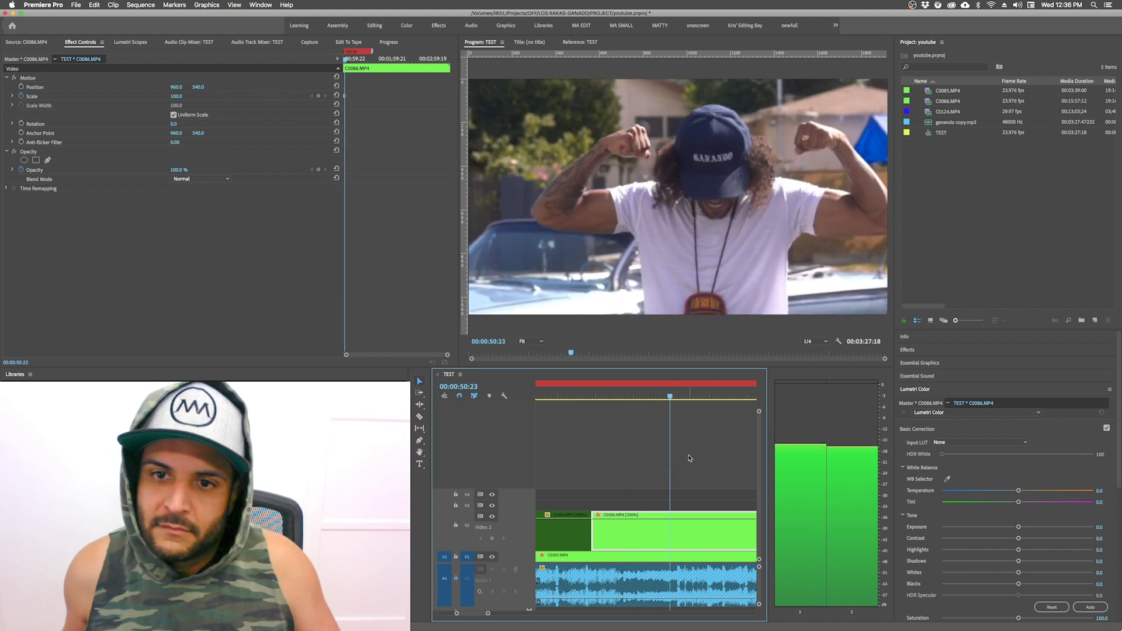
# Step: Stop playback and cut the enabled C0086.MP4 clip above C0085.MP4 at 00:00:50:17
pyautogui.press('space')
pyautogui.moveTo(653, 398)
pyautogui.mouseDown()
pyautogui.moveTo(674, 396)
pyautogui.moveTo(643, 397)
pyautogui.moveTo(656, 397)
pyautogui.mouseUp()
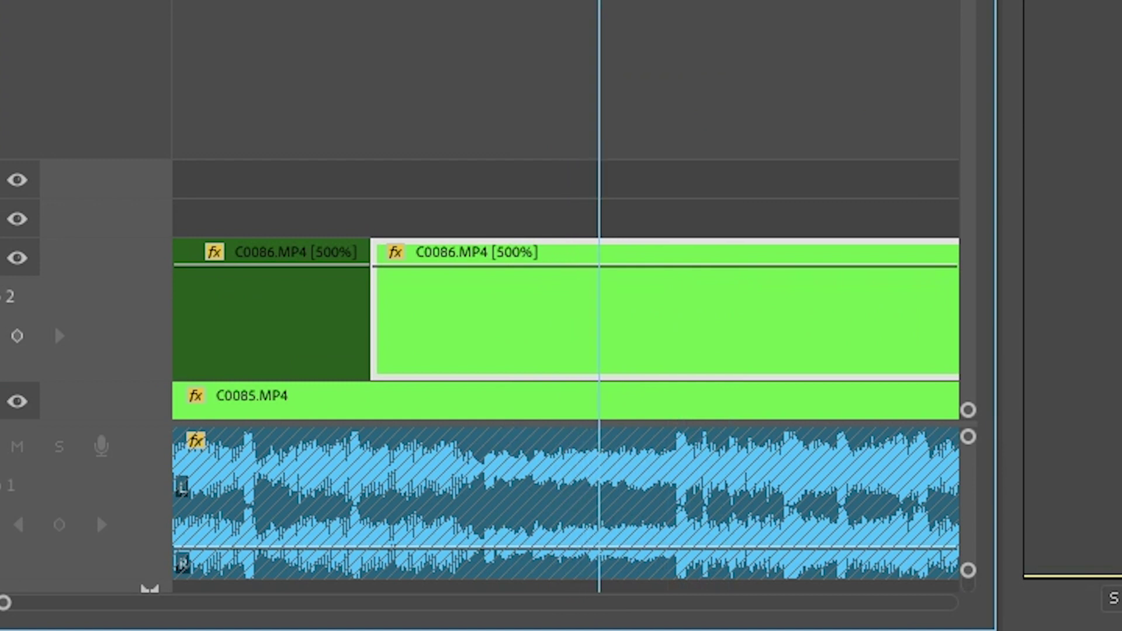
pyautogui.moveTo(599, 0); pyautogui.dragTo(616, 0)
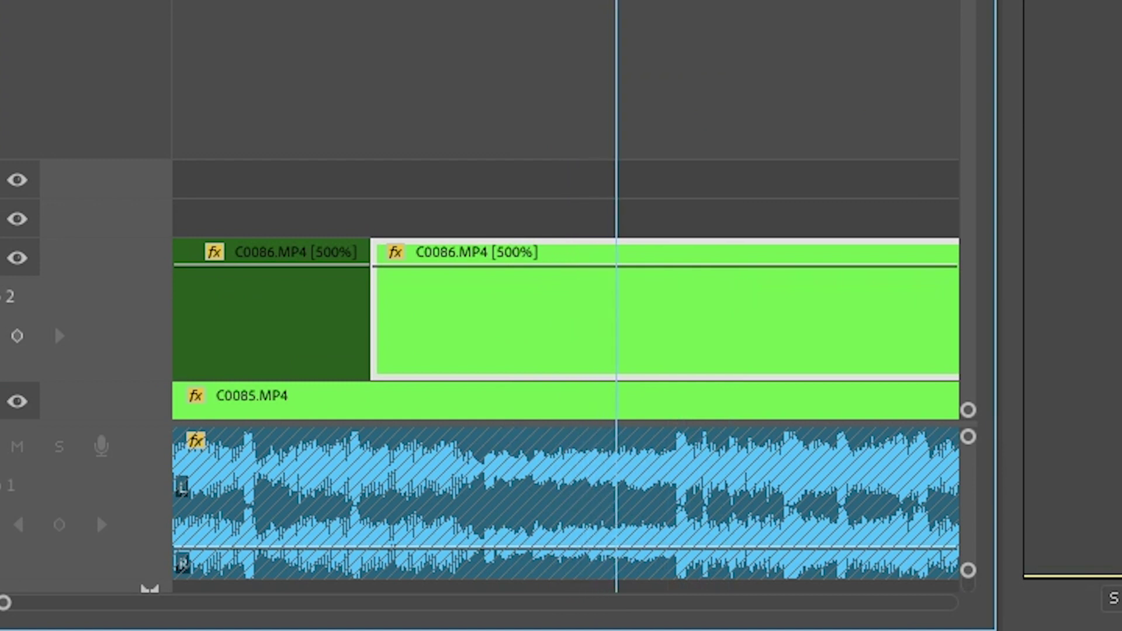
pyautogui.press('c')
pyautogui.click(621, 324)
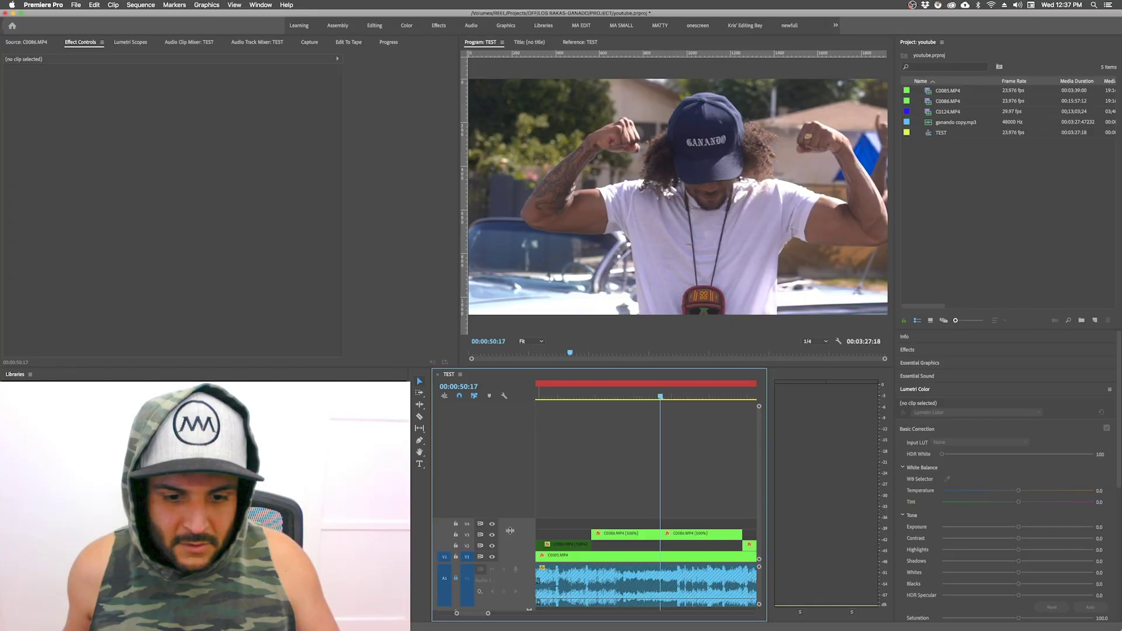
# Step: Enlarge the height of track V3 and set the speed of the C0086.MP4 segment after the cut to 100%
pyautogui.press('v')
pyautogui.moveTo(760, 315); pyautogui.dragTo(760, 286)
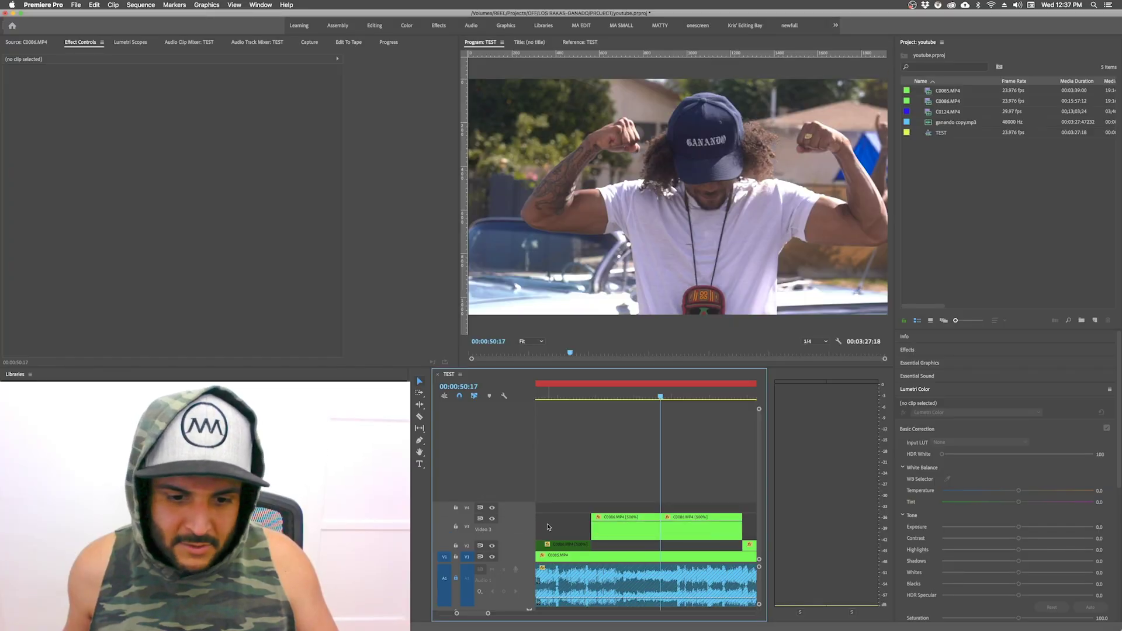
pyautogui.click(681, 534)
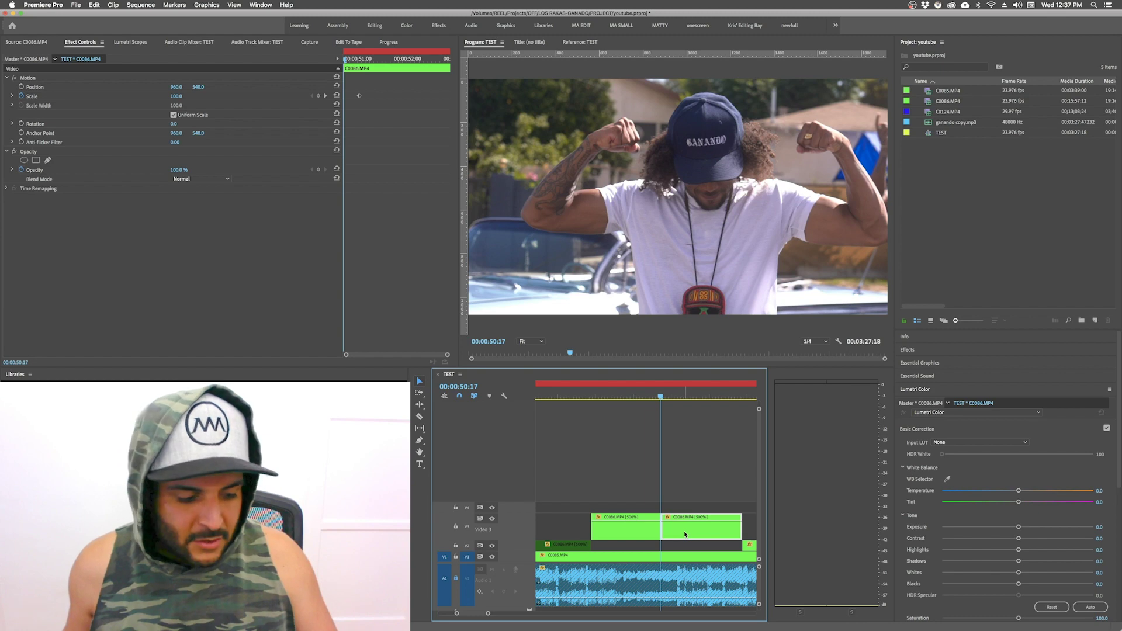
pyautogui.click(113, 5)
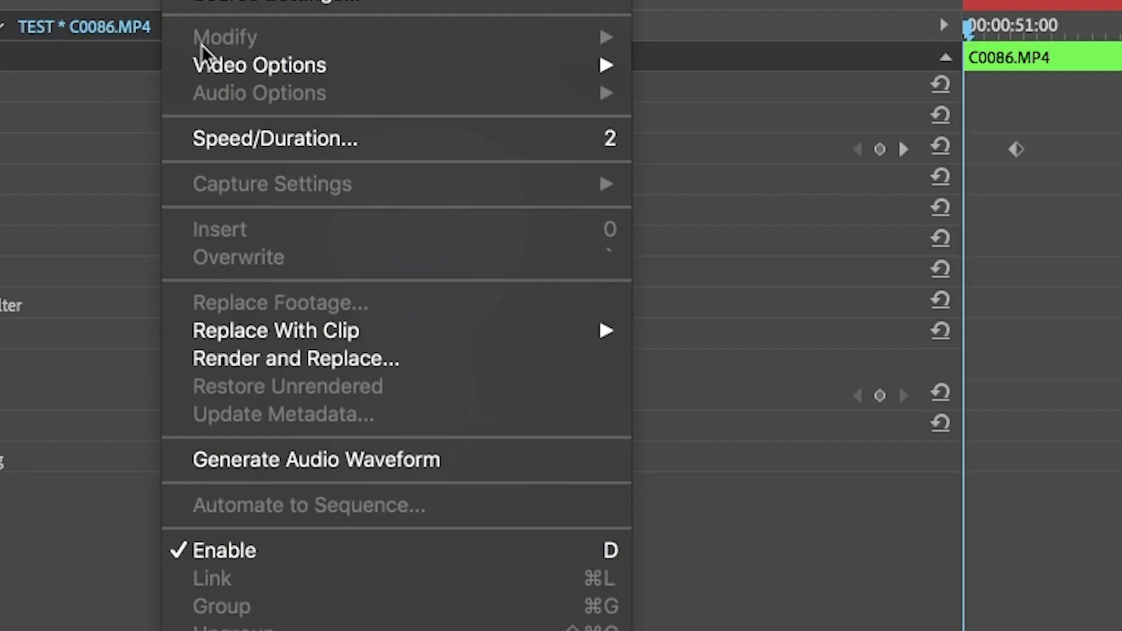
pyautogui.click(257, 140)
pyautogui.write('100')
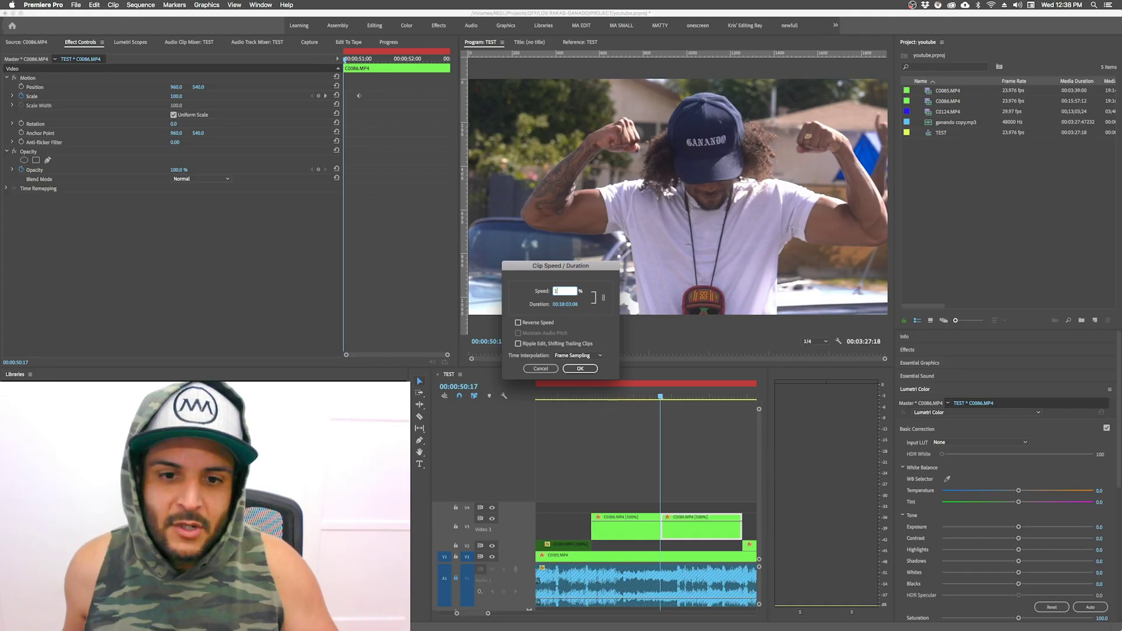
pyautogui.press('Return')
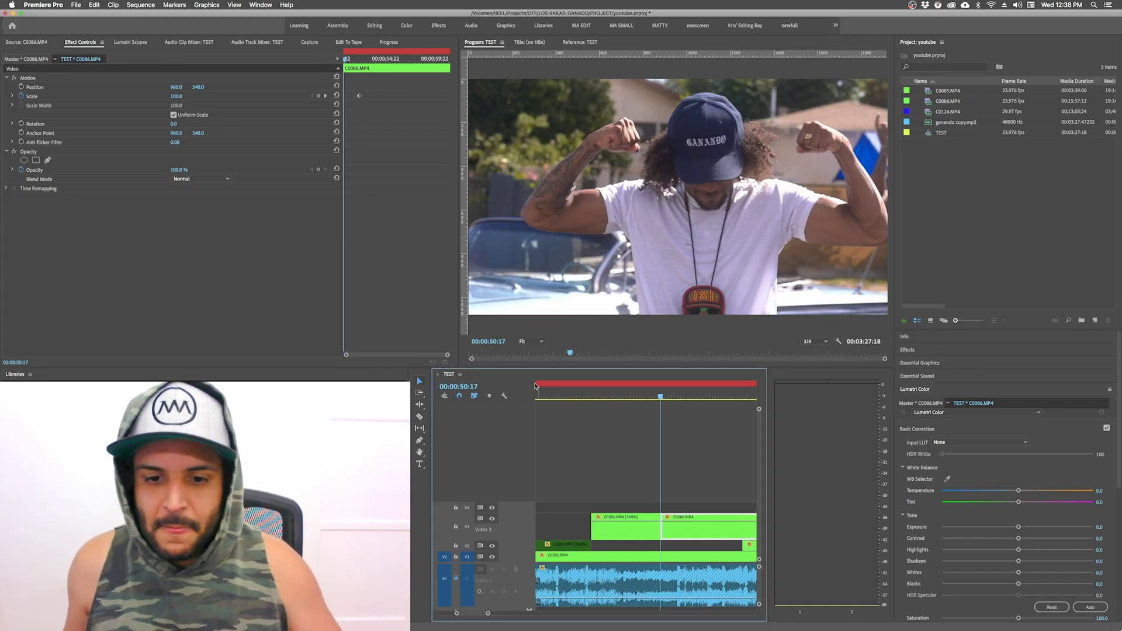
# Step: Play the sequence across the cut in C0086.MP4 to check the change from 500% speed to slow motion
pyautogui.click(592, 391)
pyautogui.press('space')
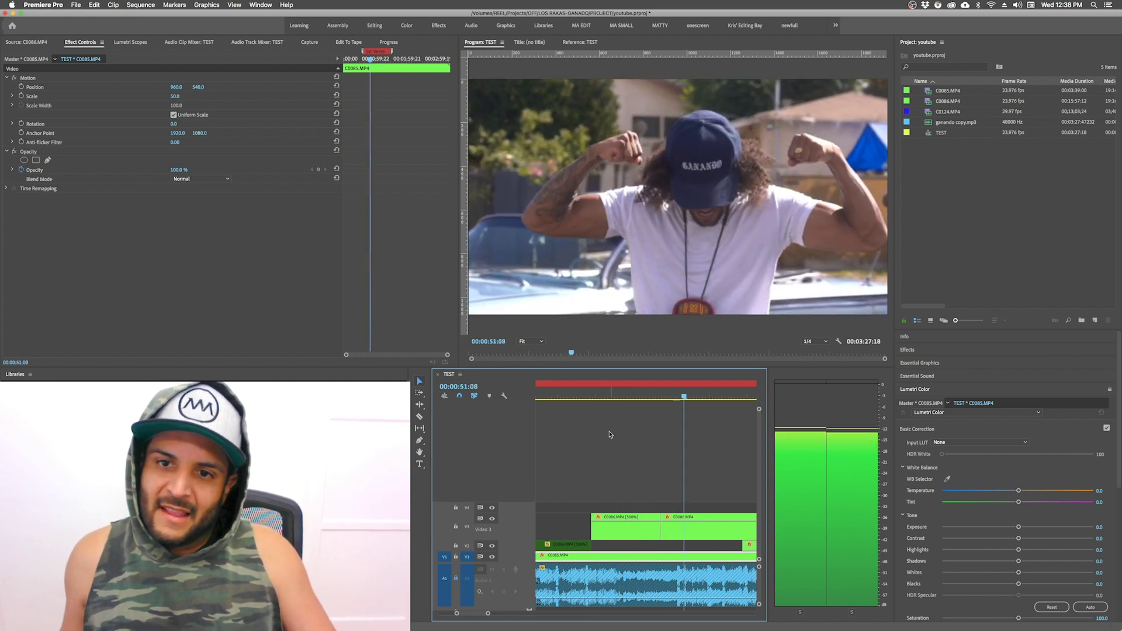
pyautogui.press('space')
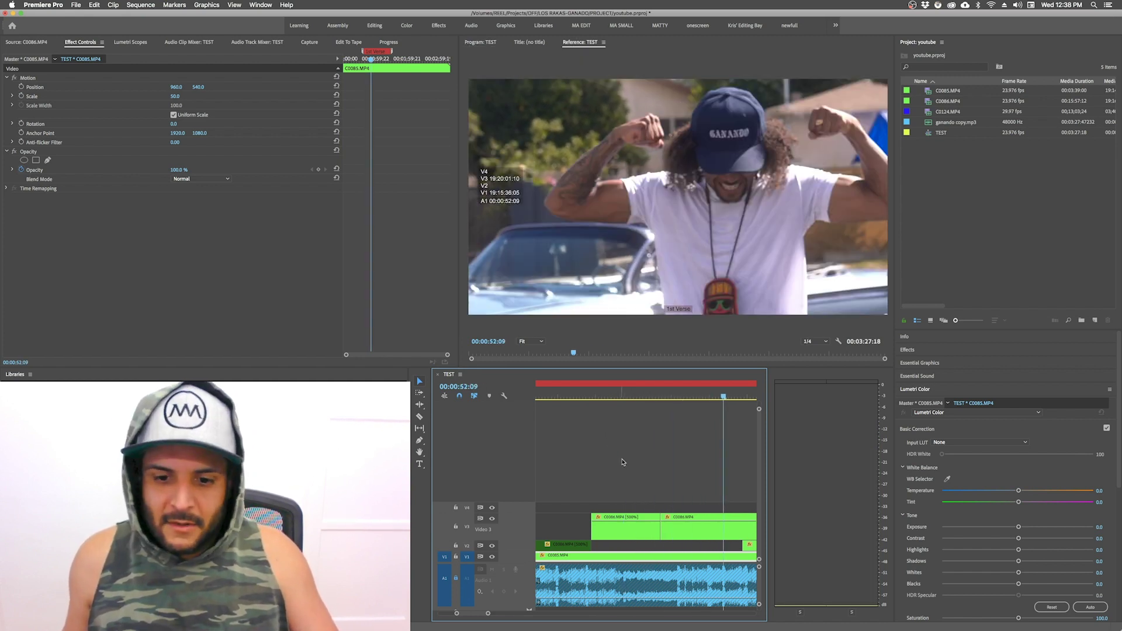
# Step: Replay the sequence from just before the cut in C0086.MP4 into its slow-motion part to judge the transition
pyautogui.click(626, 397)
pyautogui.press('space')
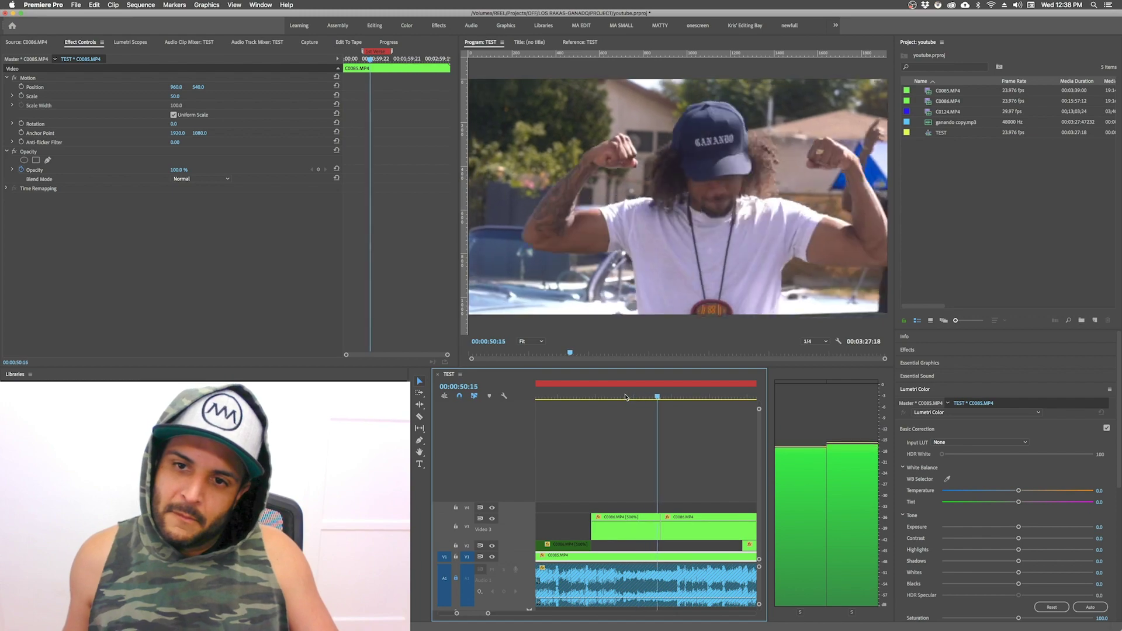
pyautogui.press('space')
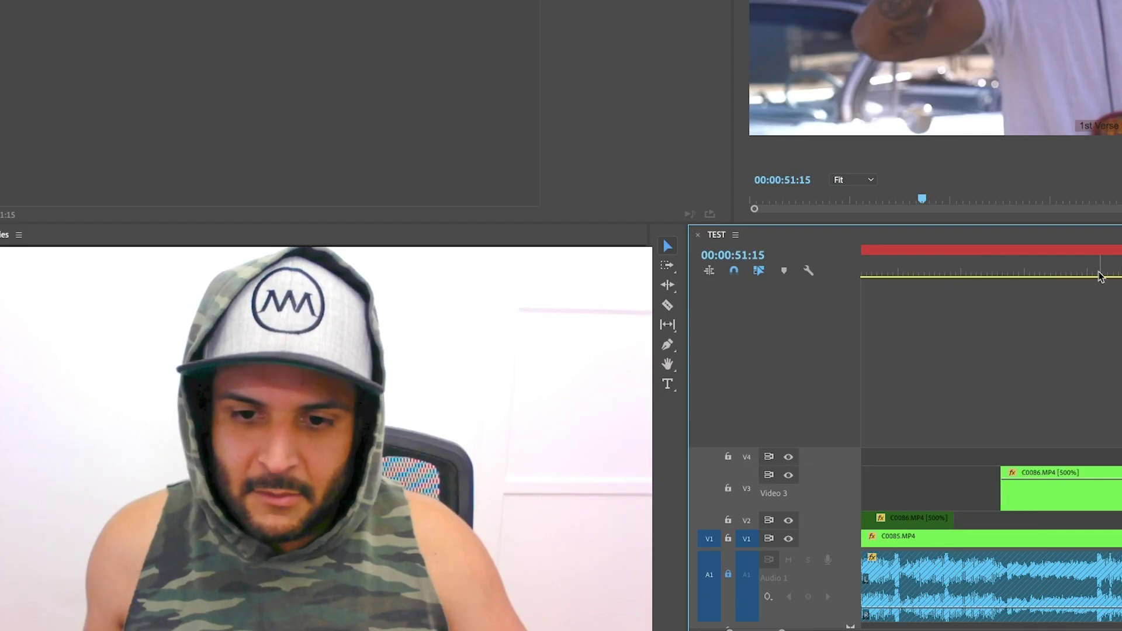
pyautogui.click(1092, 269)
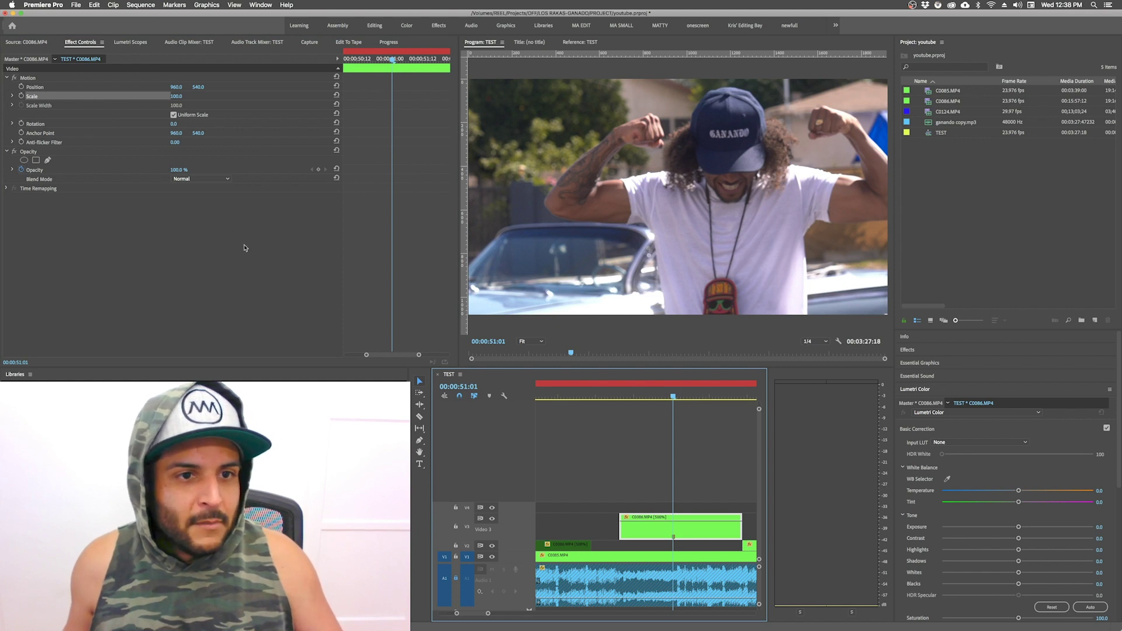
# Step: Keyframe a zoom on the 500% C0086.MP4 segment from Scale 100 to Scale 140 and Position 659, 578 at 00:00:51:01
pyautogui.click(242, 239)
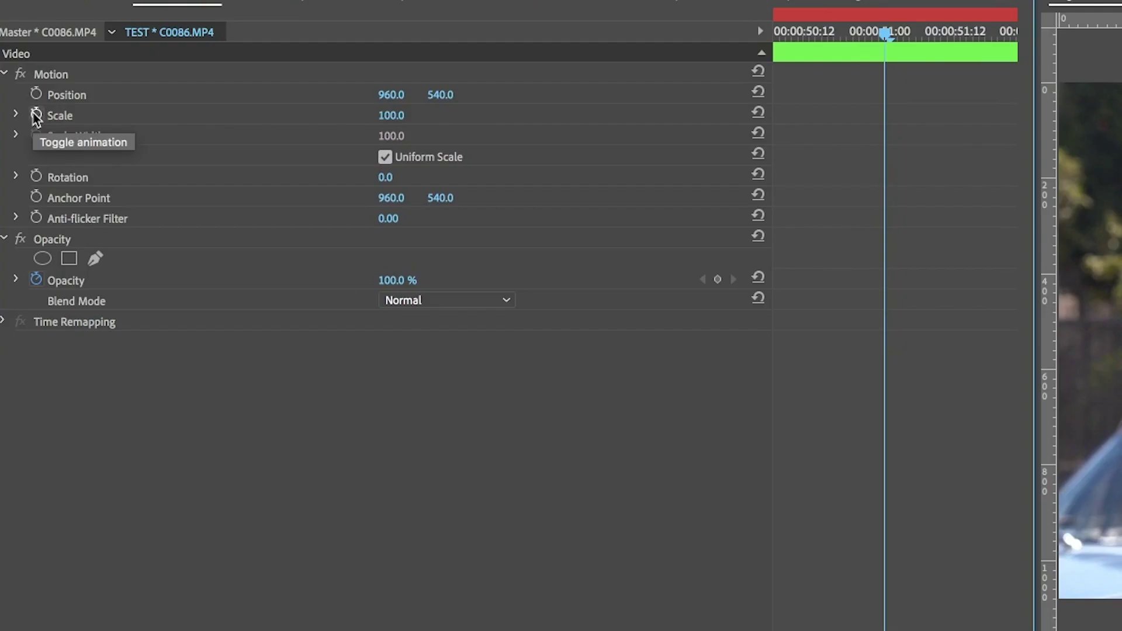
pyautogui.click(21, 96)
pyautogui.click(36, 95)
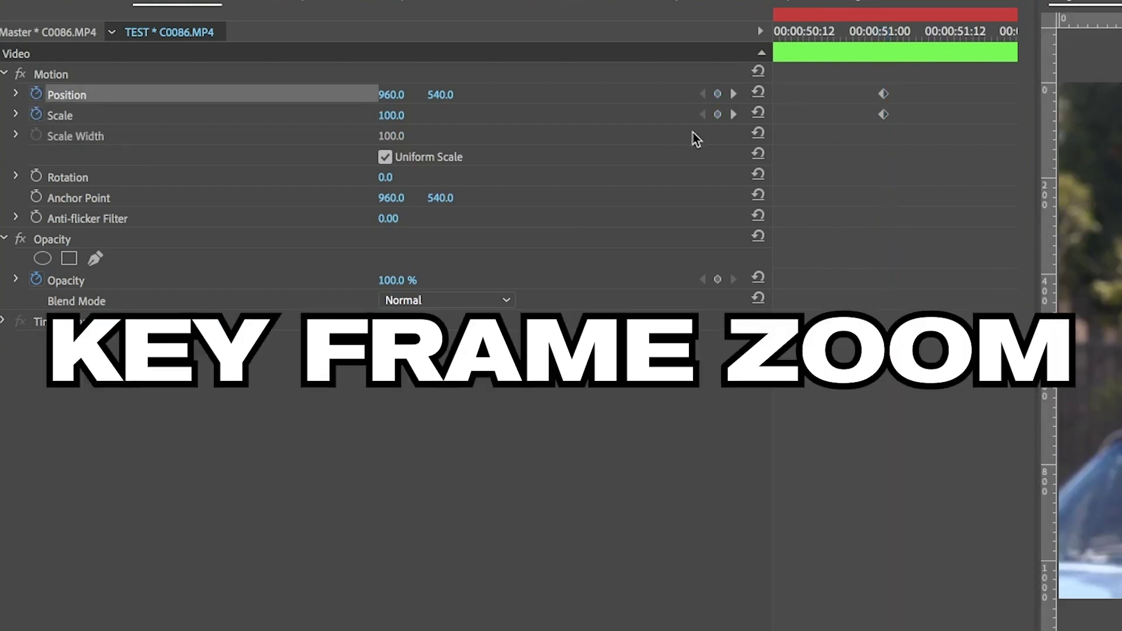
pyautogui.click(718, 114)
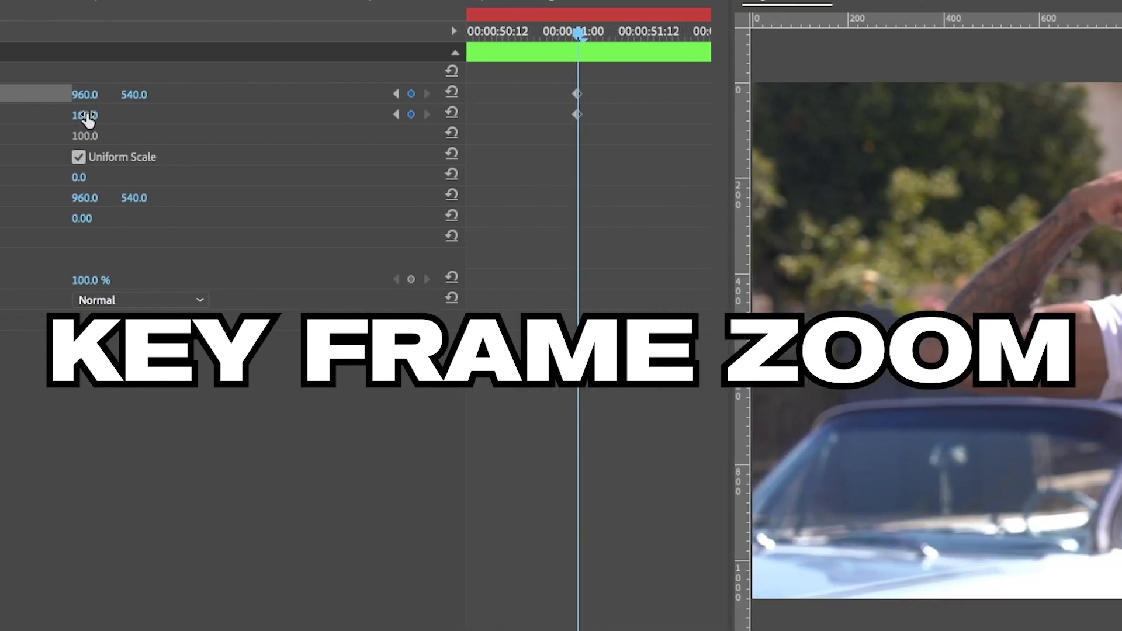
pyautogui.click(90, 116)
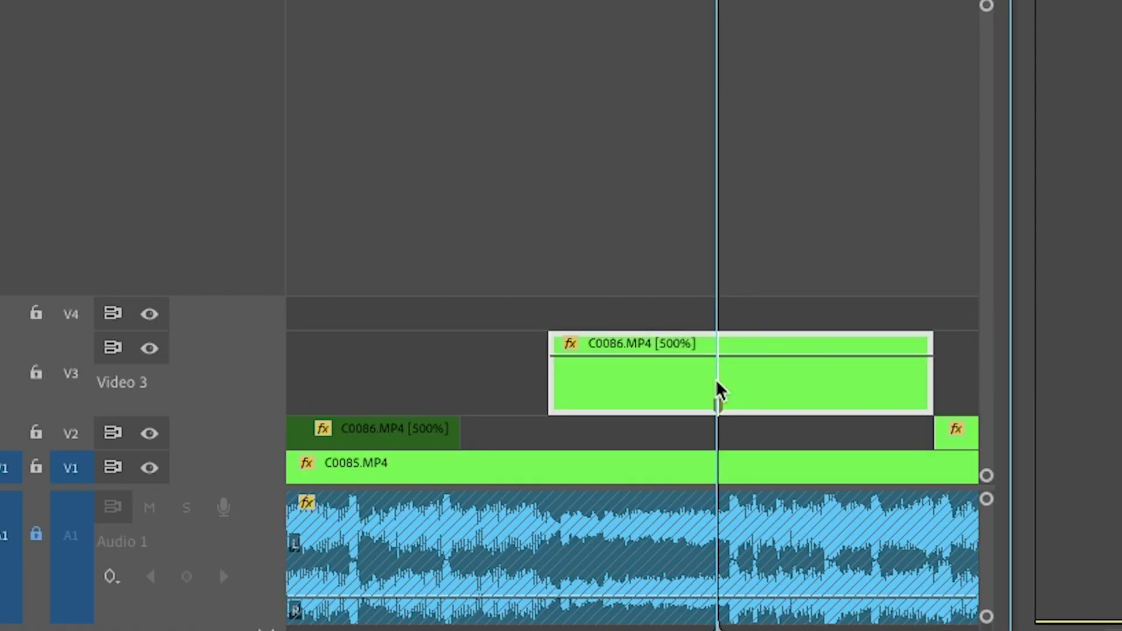
# Step: Cut the zoomed C0086.MP4 clip on V3 at the playhead and set the speed of the piece after the cut to 100%
pyautogui.hotkey('ctrl', 'k')
pyautogui.click(771, 394)
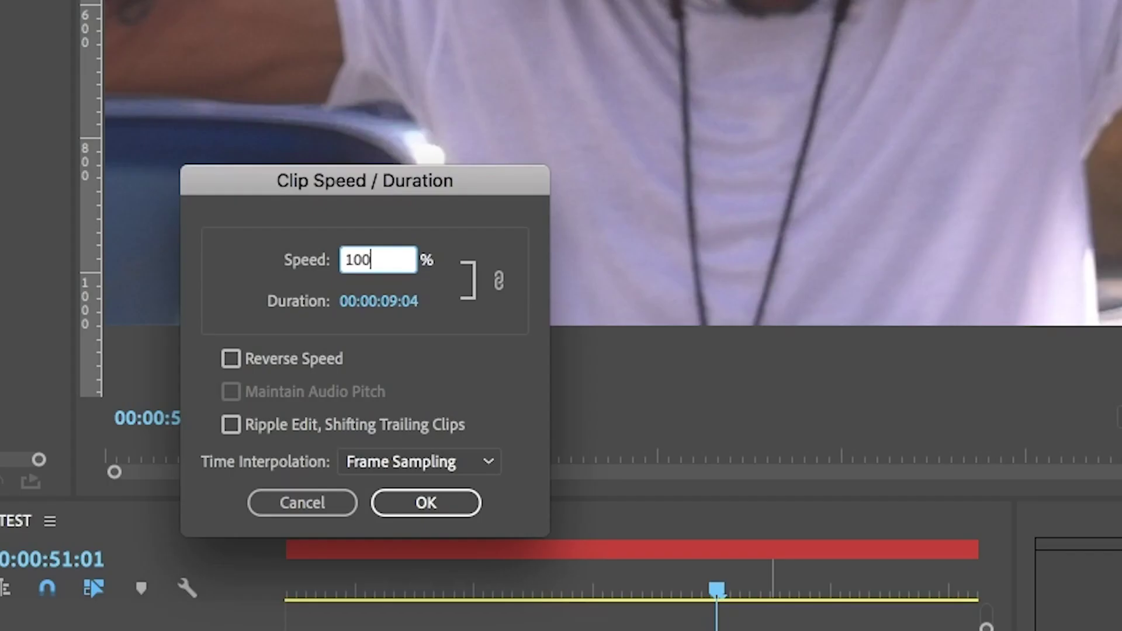
pyautogui.press('Return')
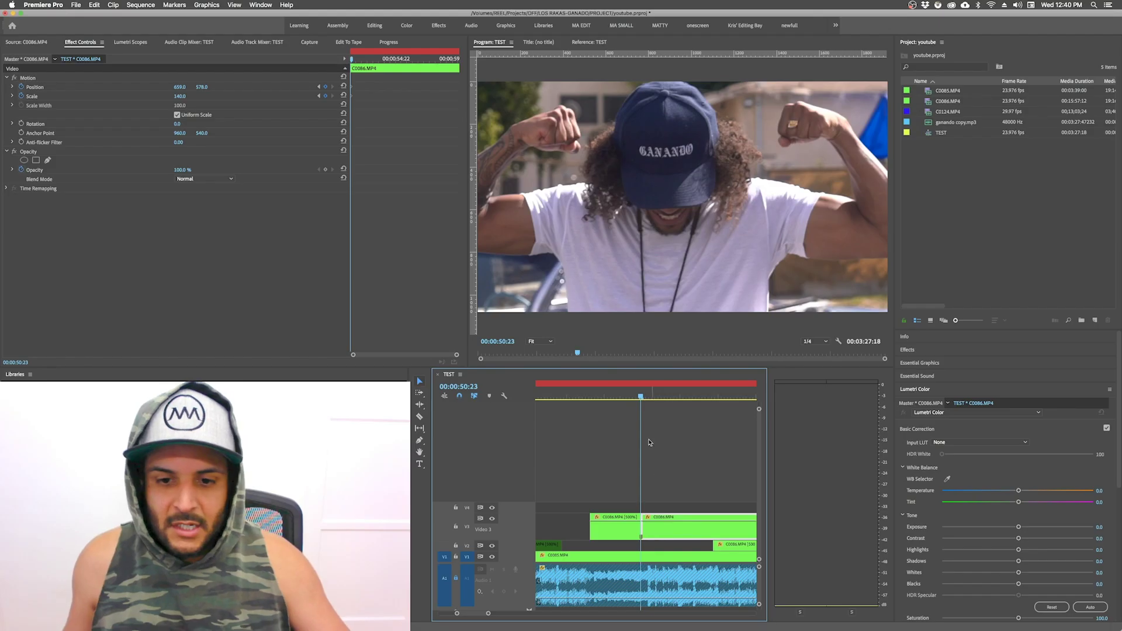
# Step: Play across the zoom, and delete the tail of the slow-motion C0086.MP4 piece on V3
pyautogui.click(465, 591)
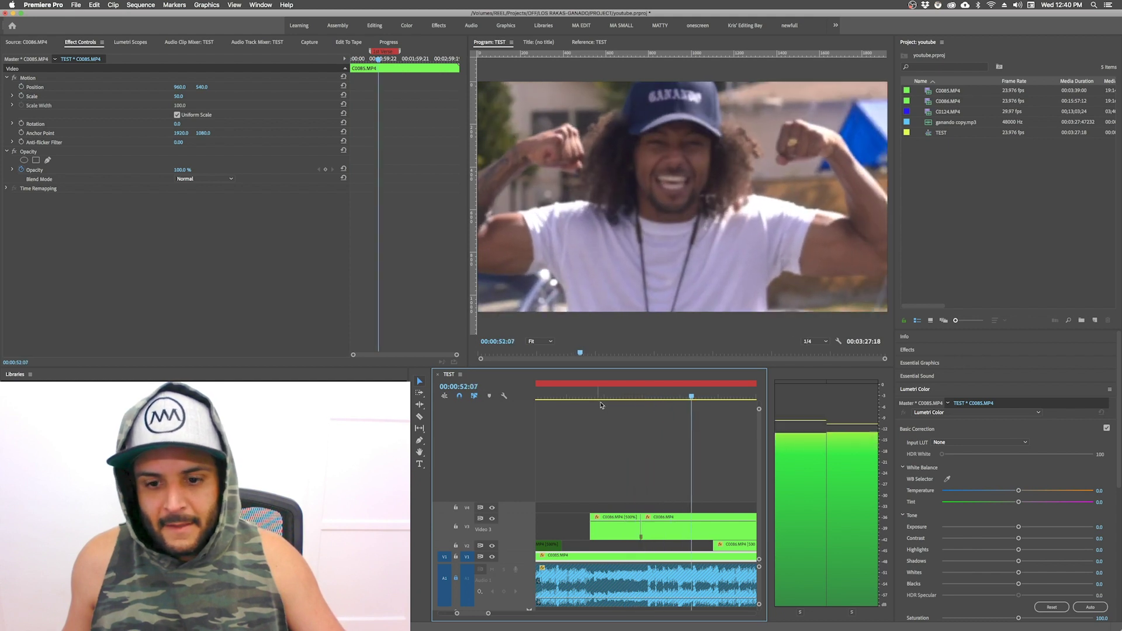
pyautogui.click(685, 533)
pyautogui.press('Delete')
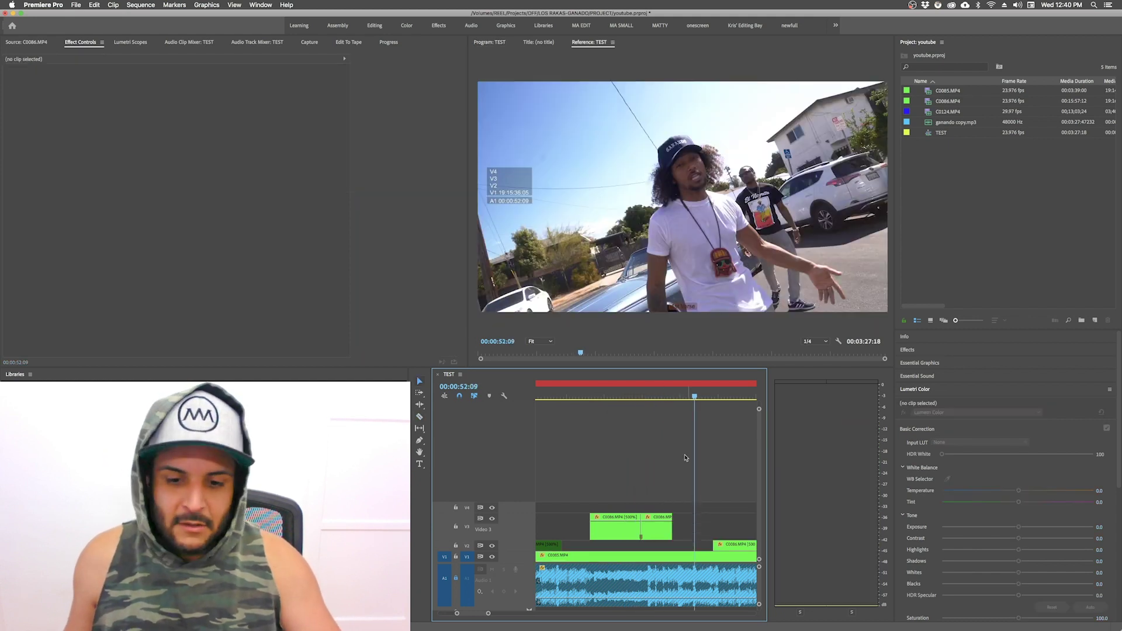
# Step: Play the sequence past the end of the shortened slow-motion piece to check the return to C0085.MP4
pyautogui.click(666, 399)
pyautogui.press('space')
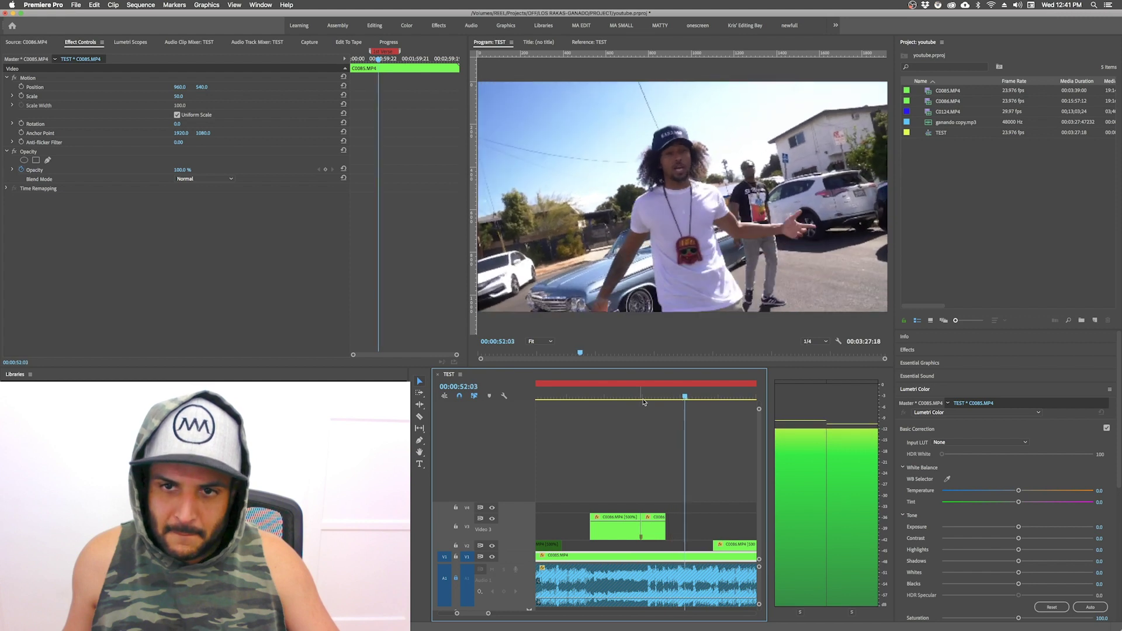
pyautogui.press('space')
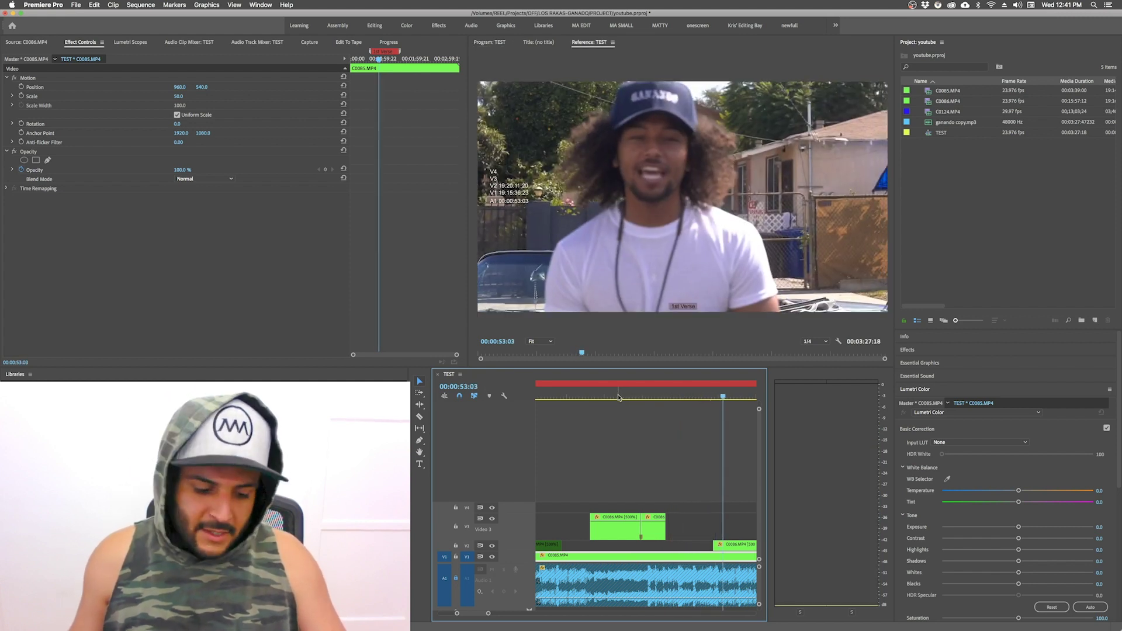
pyautogui.scroll(-2, 640, 402)
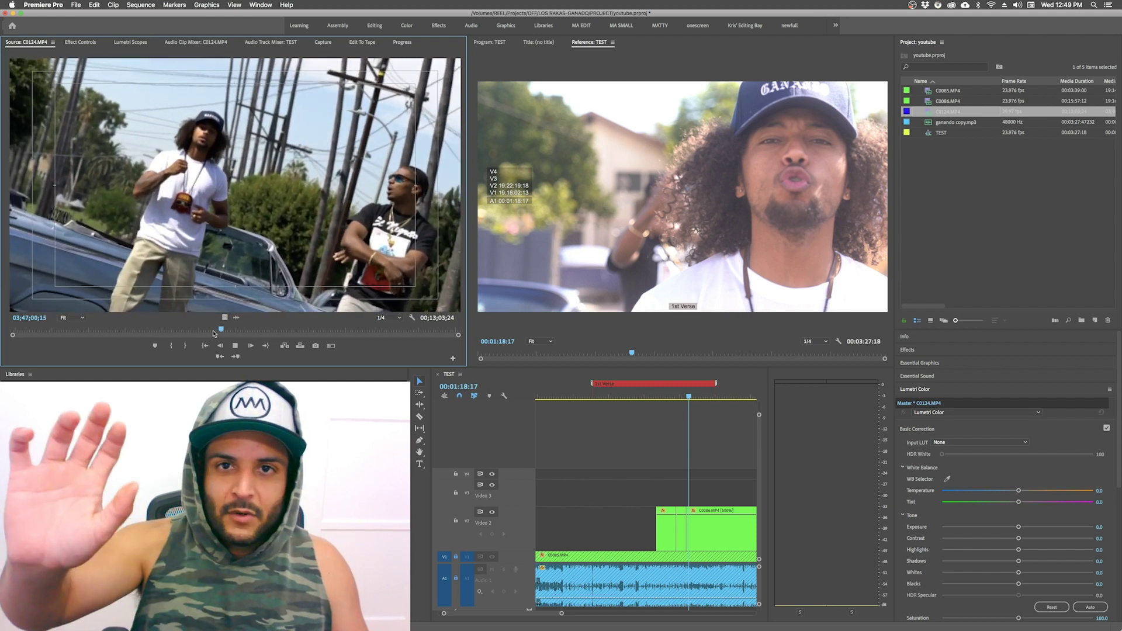
# Step: Interpret the footage of C0124.MP4 in the project with an assumed frame rate of 23.976 fps
pyautogui.rightClick(942, 111)
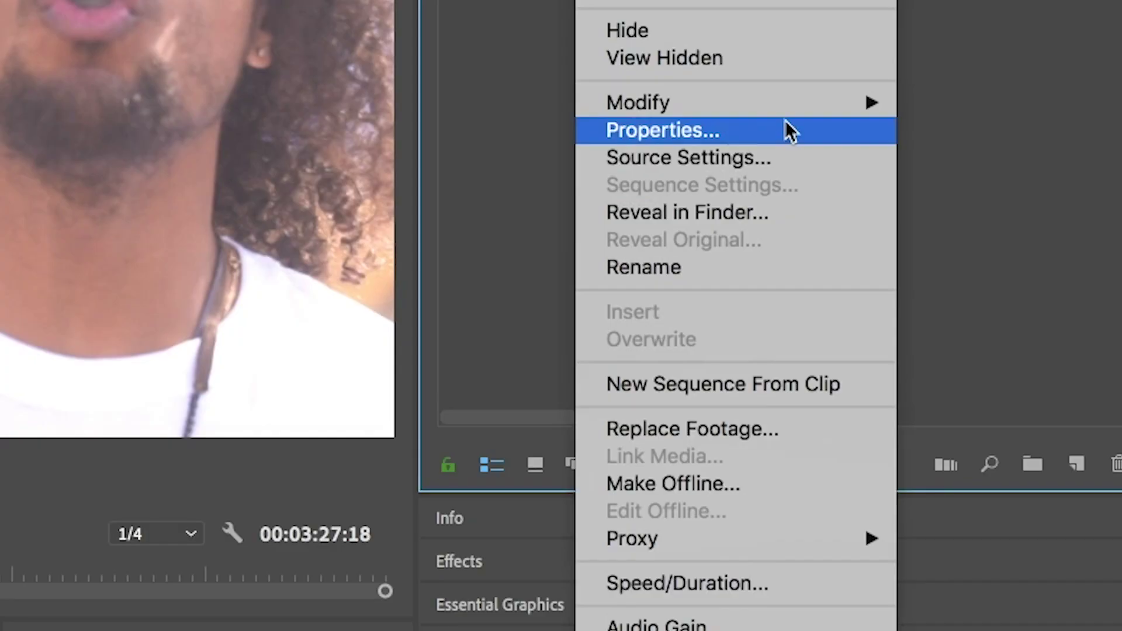
pyautogui.moveTo(796, 111)
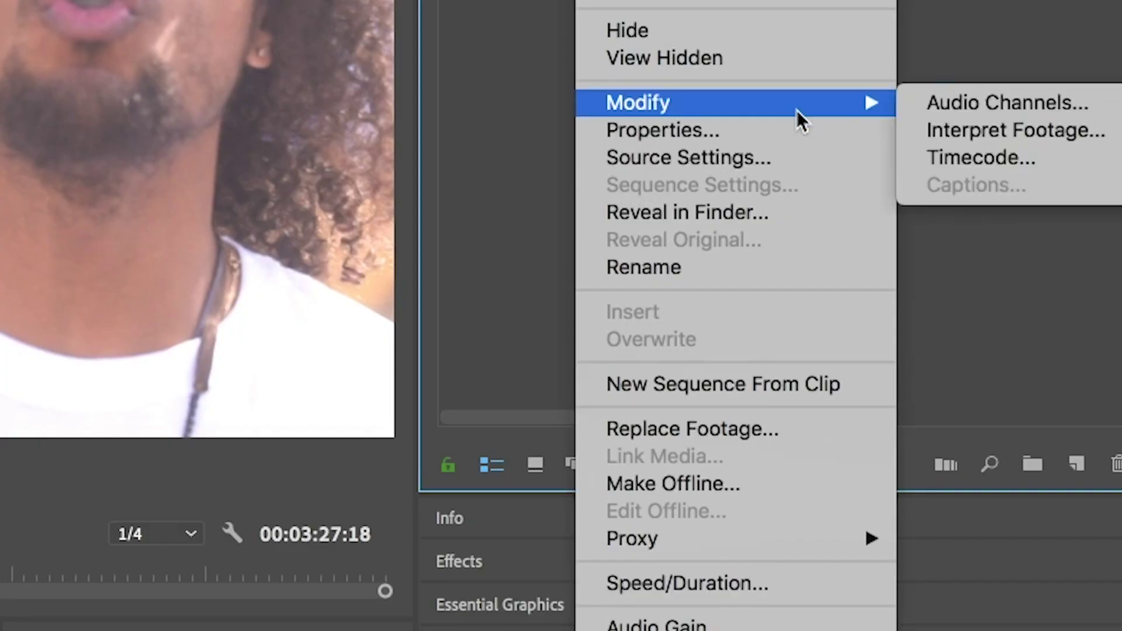
pyautogui.click(965, 129)
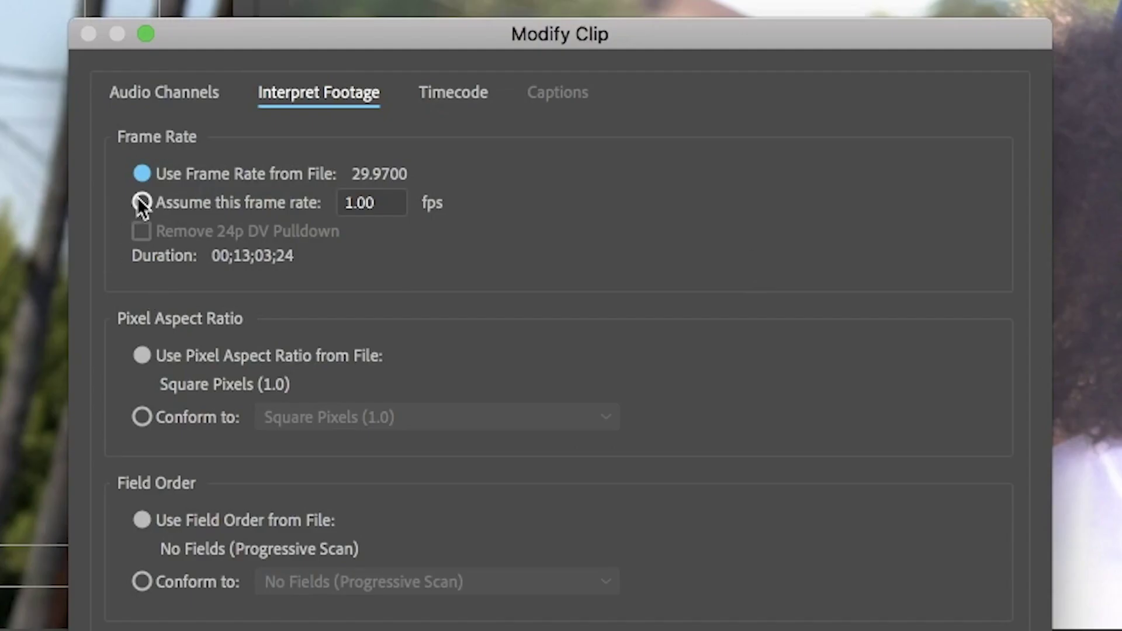
pyautogui.click(140, 202)
pyautogui.write('23')
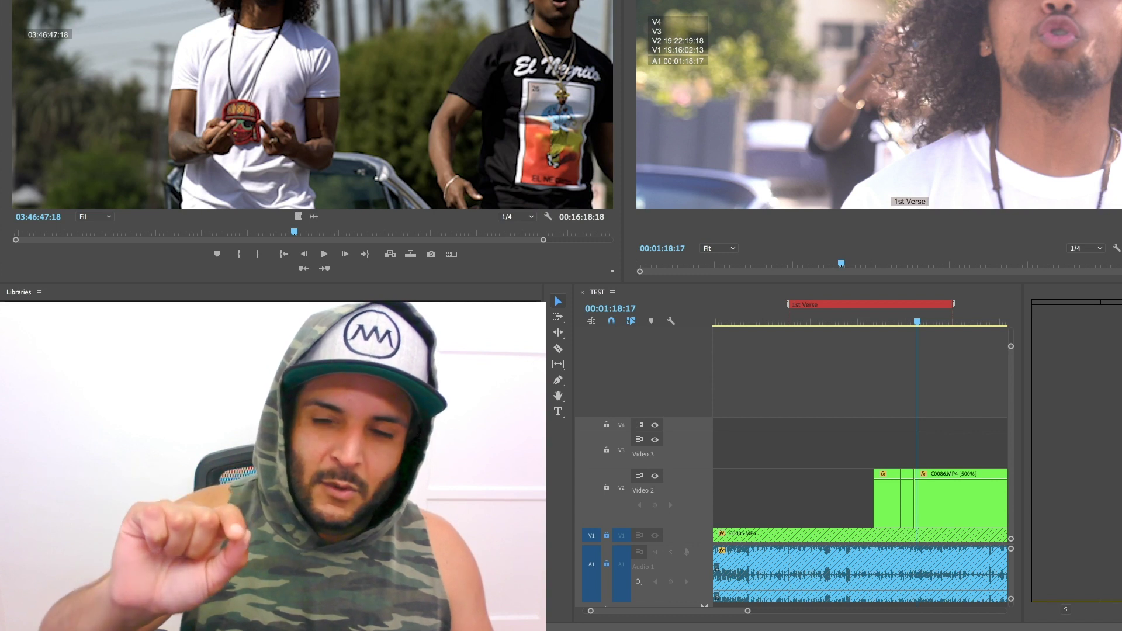
# Step: Set the speed of C0124.MP4 to 525%, place it on track V3 at about 00:00:42:00 and play it to check sync
pyautogui.press('super+r')
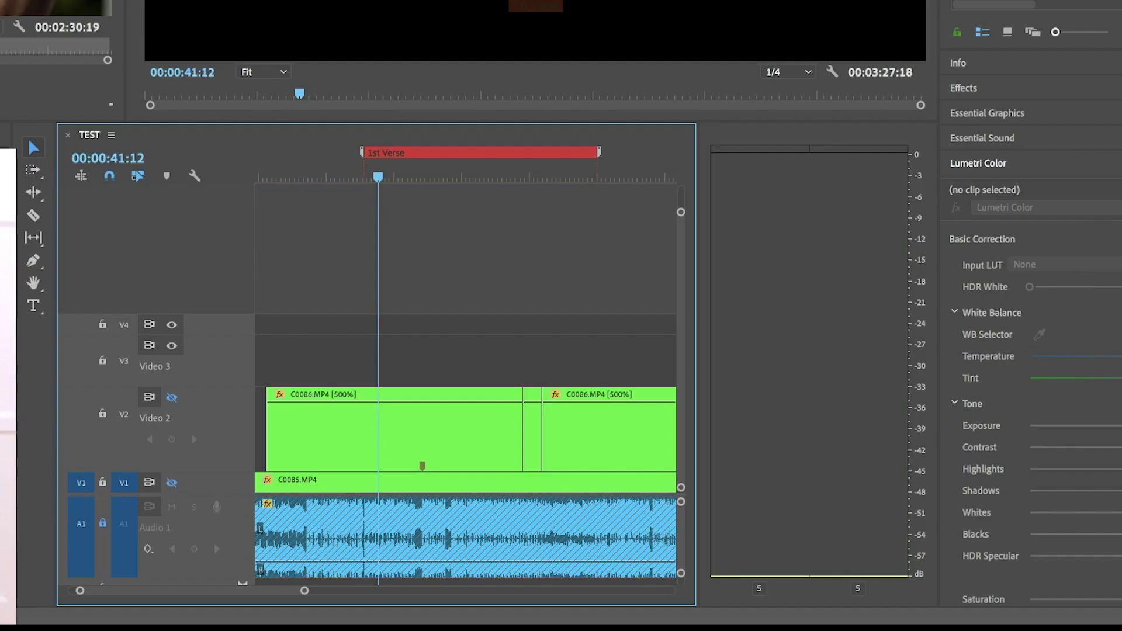
pyautogui.moveTo(56, 9); pyautogui.dragTo(409, 357)
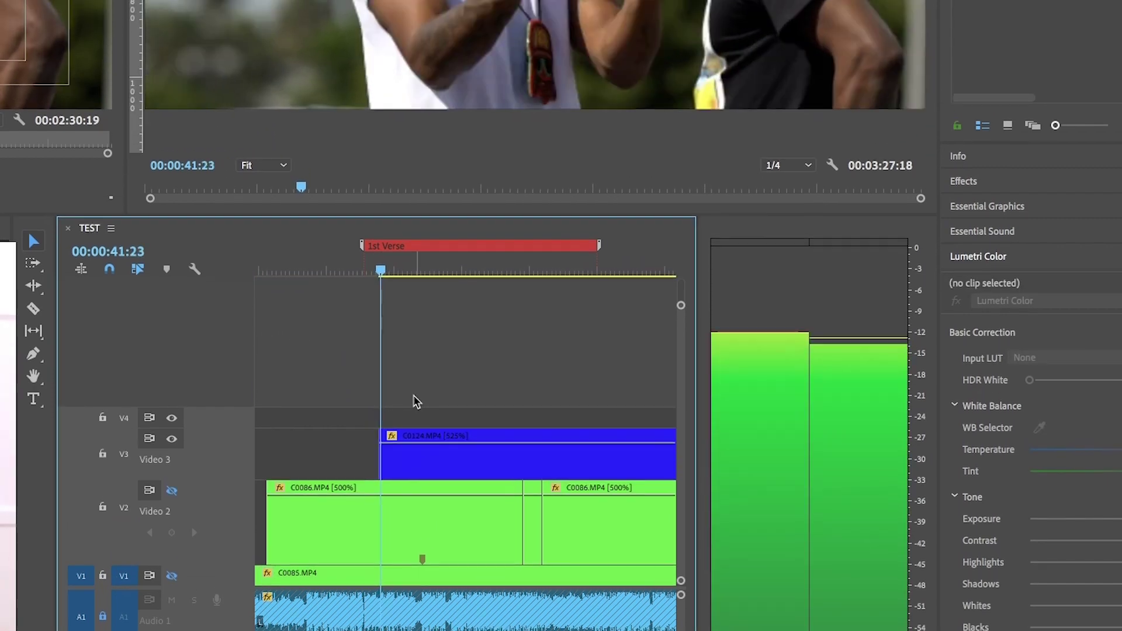
pyautogui.click(418, 390)
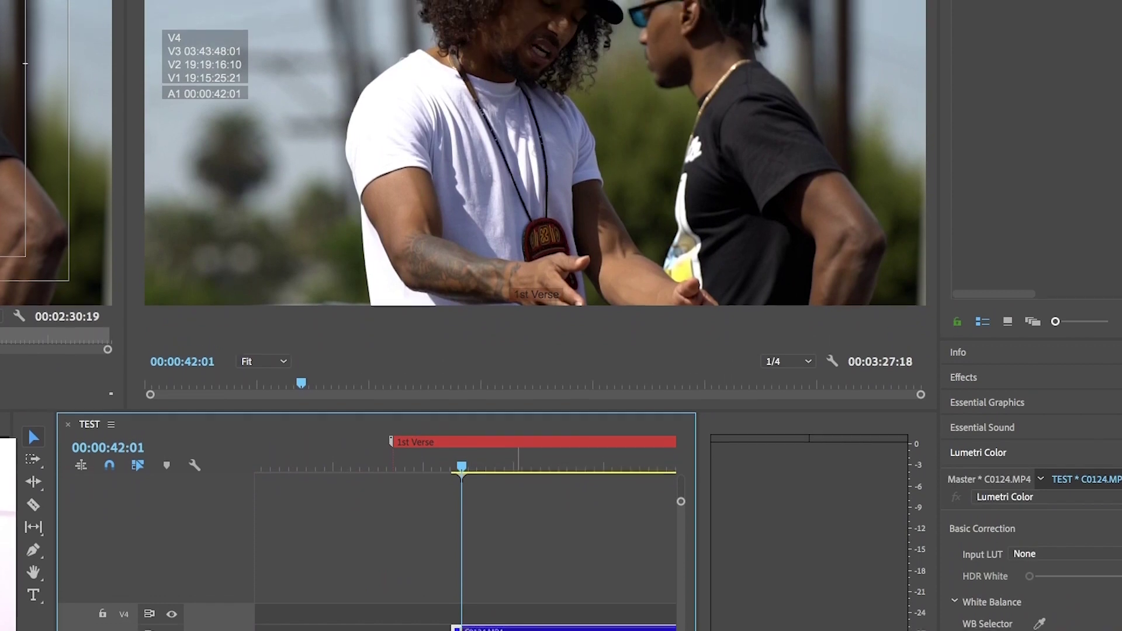
pyautogui.press('space')
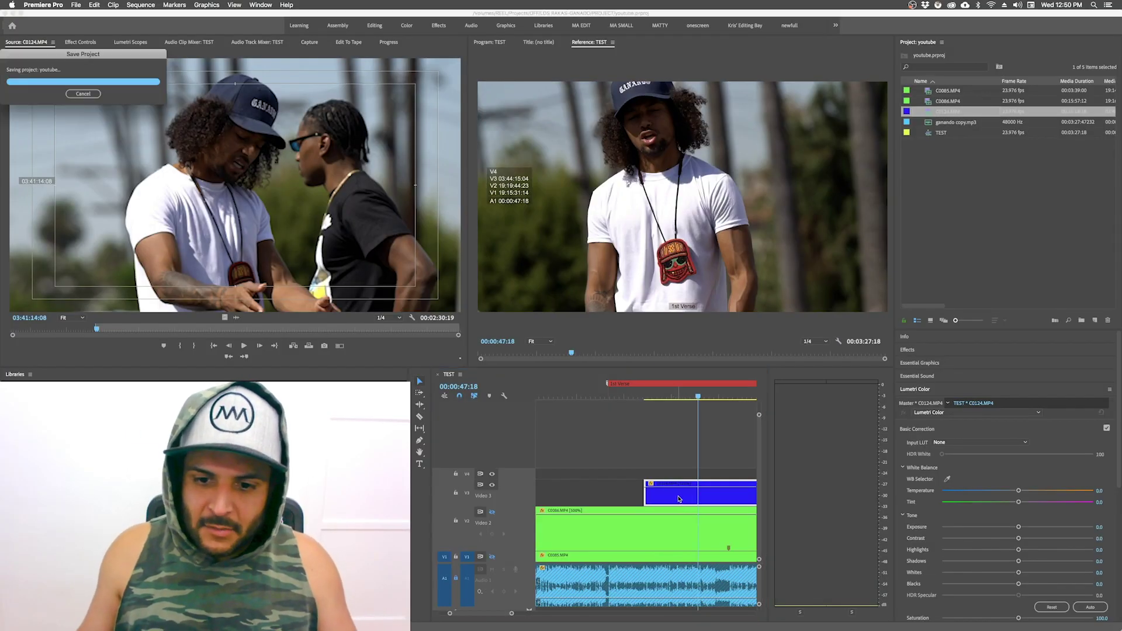
# Step: Set the speed of the C0124.MP4 clip on V3 to 515%
pyautogui.press('super+r')
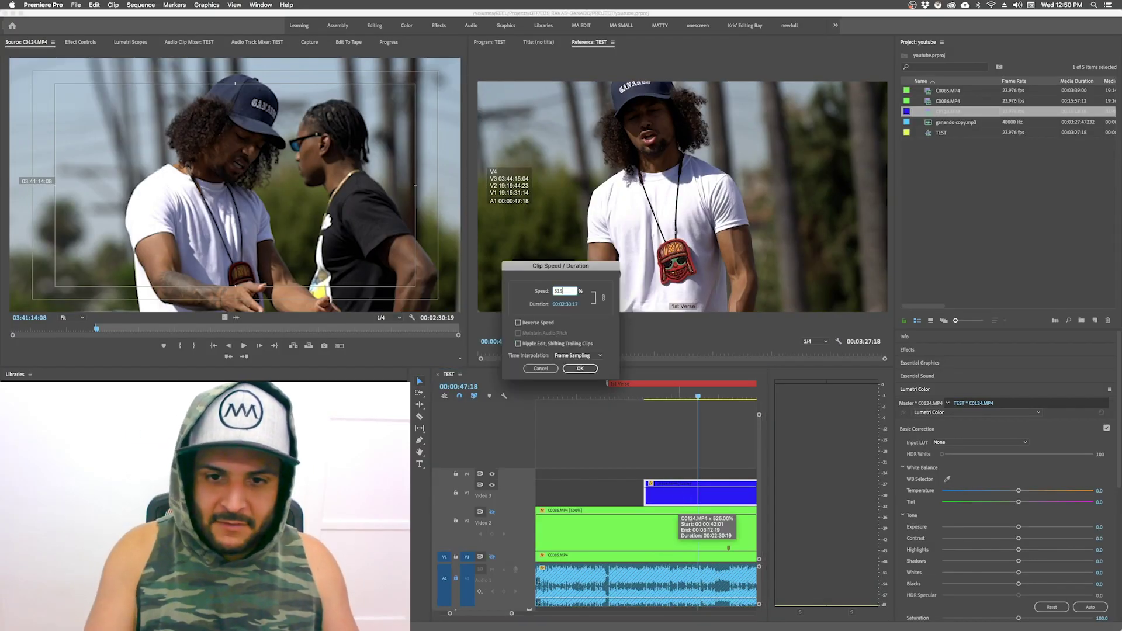
pyautogui.write('515')
pyautogui.press('Return')
# Step: Play the C0124.MP4 clip against the song, again from its start at about 00:00:42:05, to check the lip sync
pyautogui.press('space')
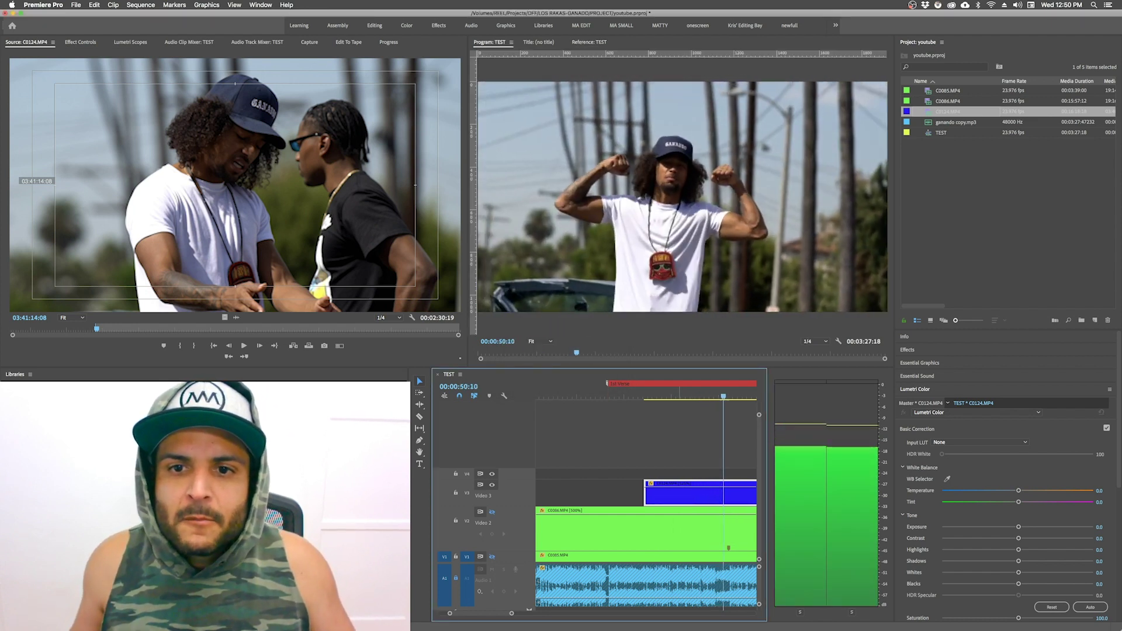
pyautogui.click(677, 499)
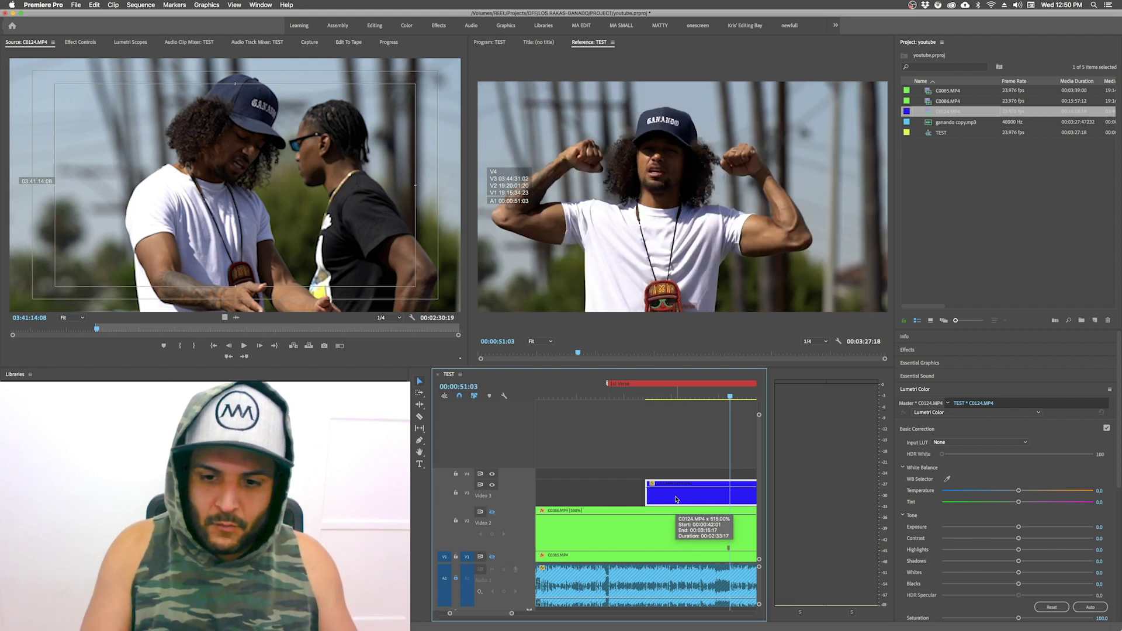
pyautogui.press('space')
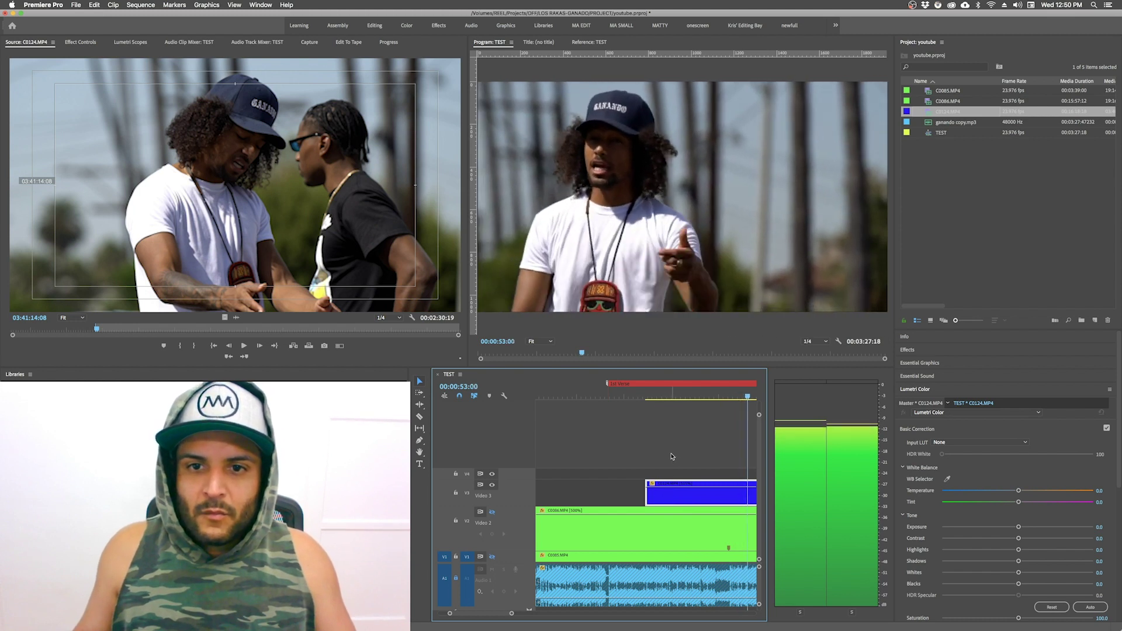
pyautogui.moveTo(648, 398); pyautogui.dragTo(645, 398)
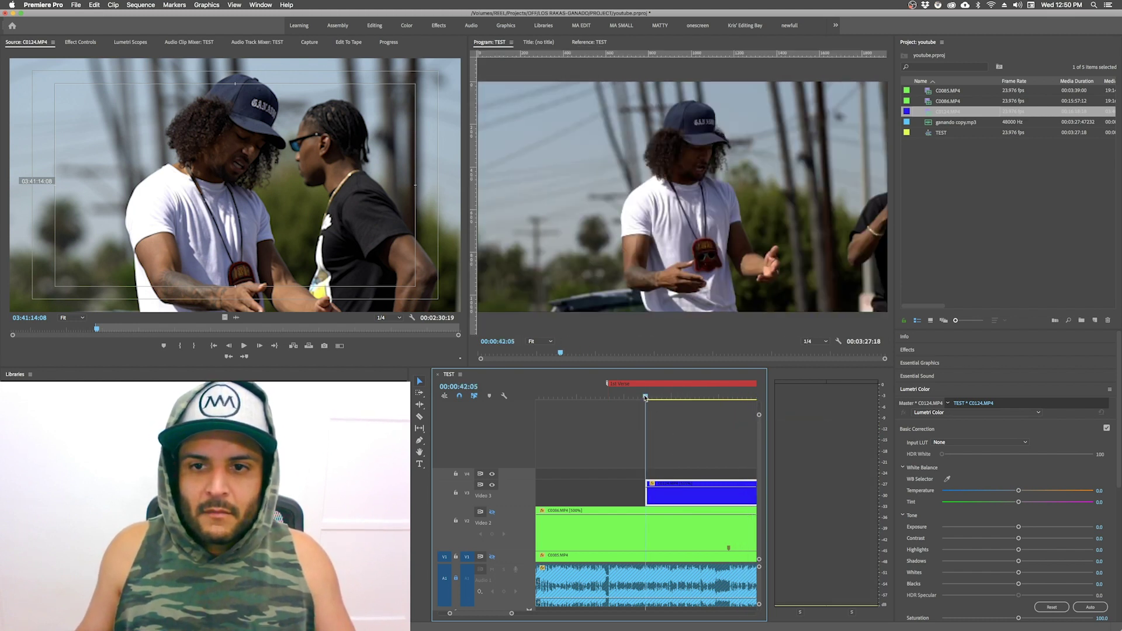
pyautogui.press('space')
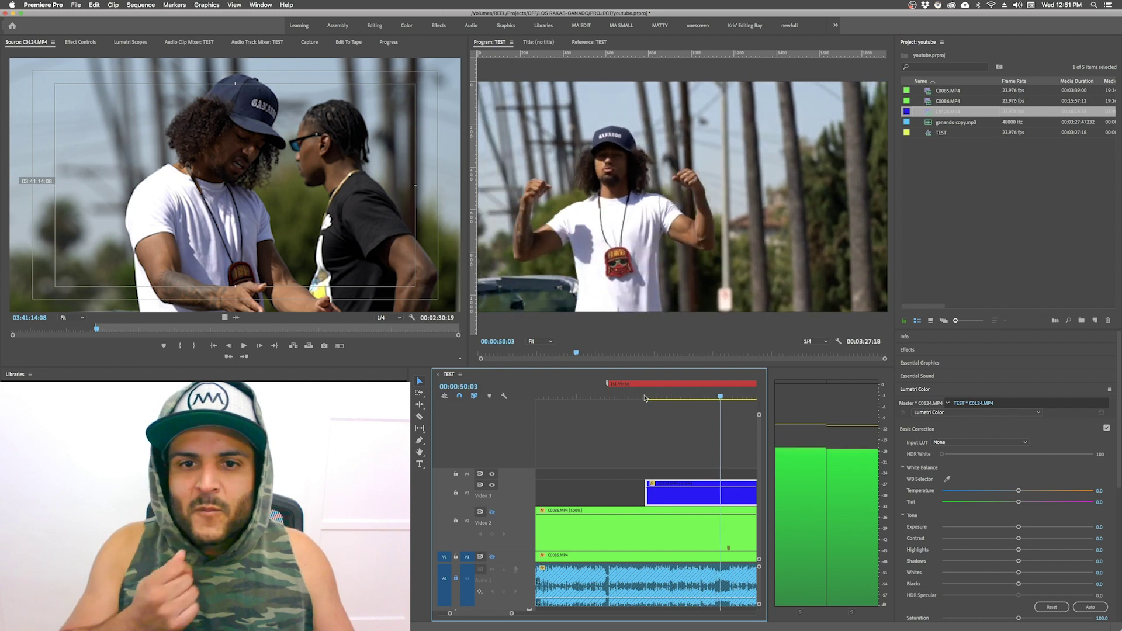
pyautogui.press('space')
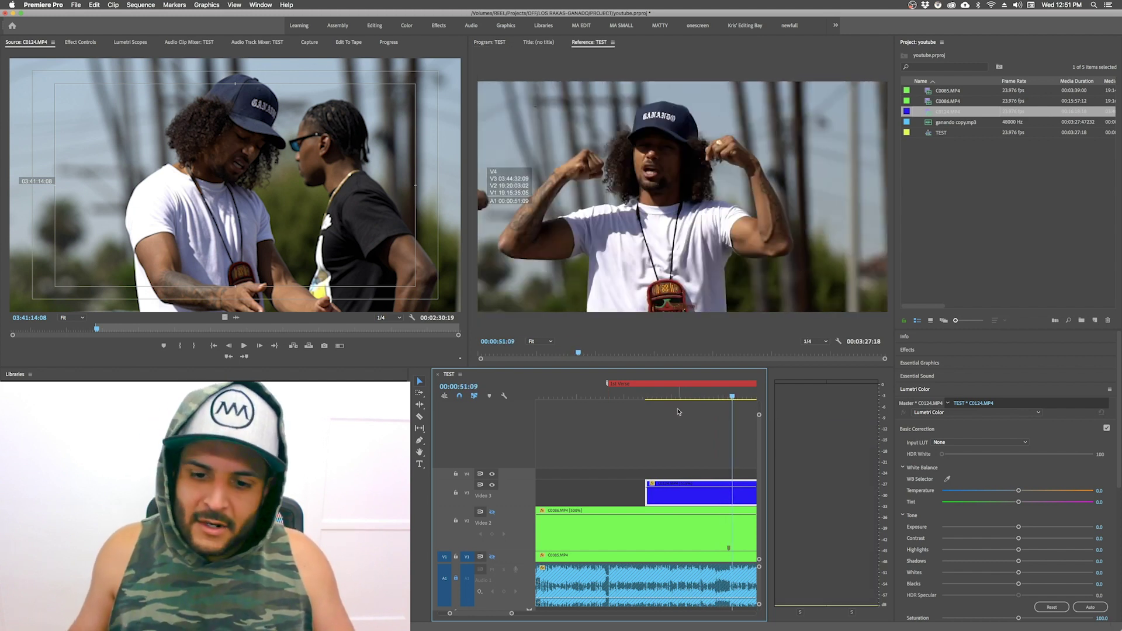
# Step: Extend the start of C0124.MP4 on V3 back to the beginning of the 1st Verse marker and play it
pyautogui.moveTo(645, 491); pyautogui.dragTo(608, 491)
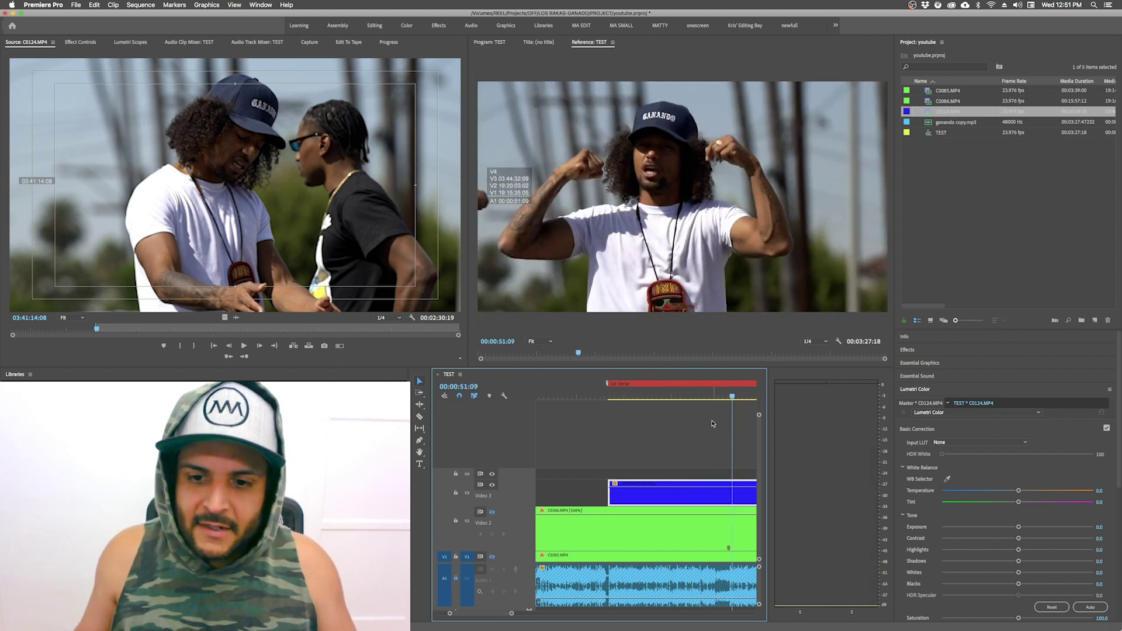
pyautogui.press('space')
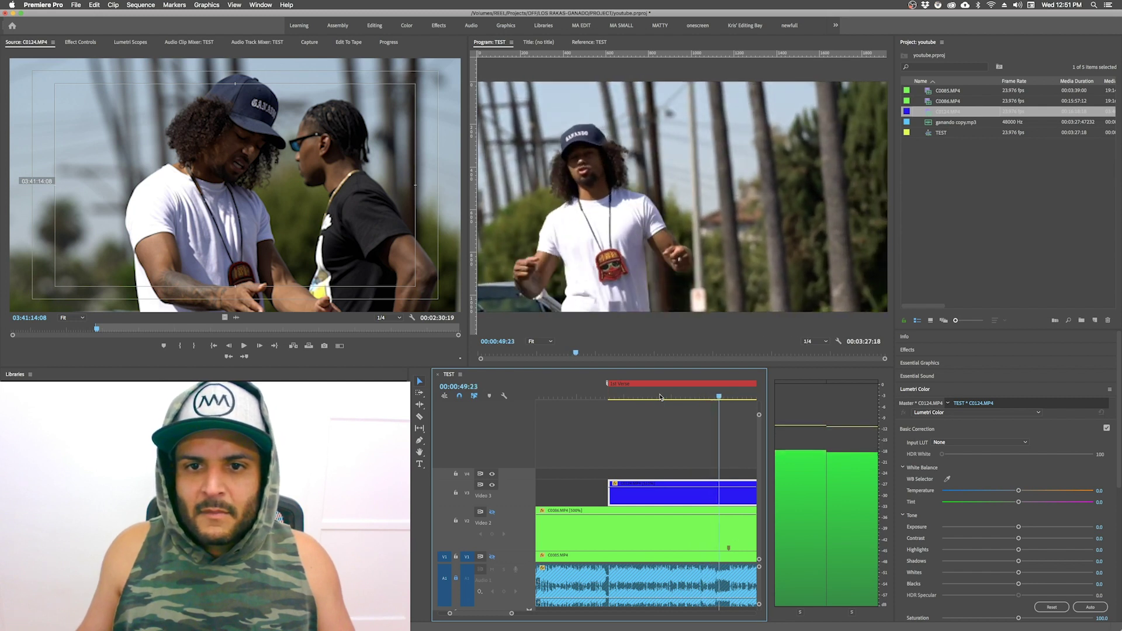
pyautogui.press('space')
# Step: Cut a two-second piece out of C0124.MP4 on V3 starting at 00:00:50:22 and change that piece's speed for slow motion
pyautogui.click(726, 495)
pyautogui.click(750, 495)
pyautogui.press('v')
pyautogui.click(737, 495)
pyautogui.press('super+r')
pyautogui.write('10')
pyautogui.press('Return')
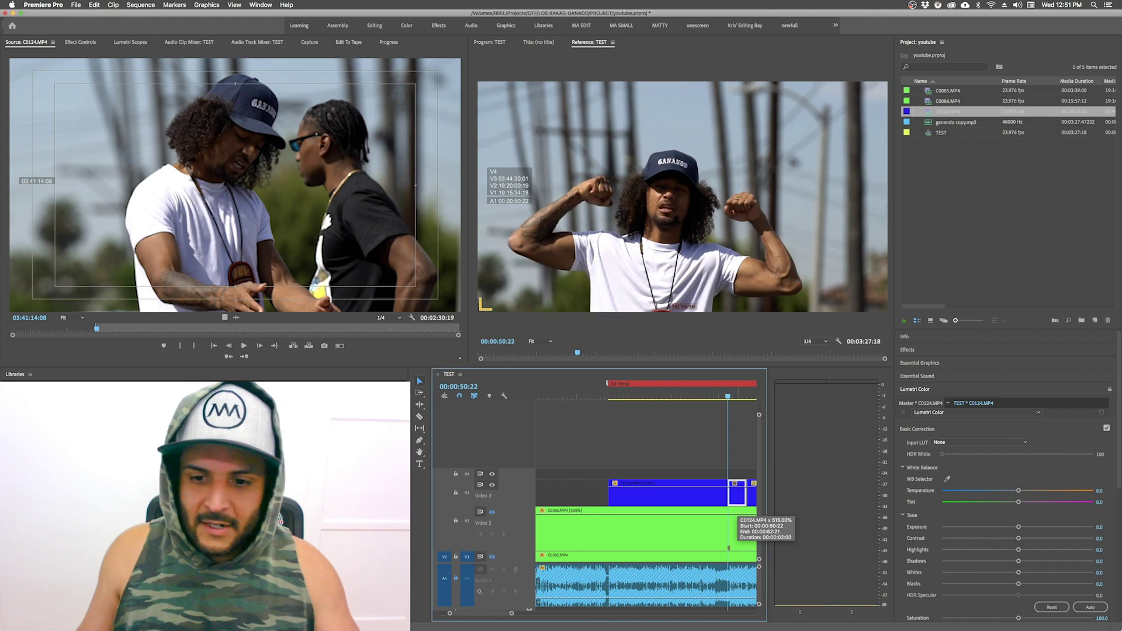
# Step: Play the sequence from about 00:00:49:07 across the separated C0124.MP4 piece to check the speed change, and show the whole timeline
pyautogui.press('space')
pyautogui.press('space')
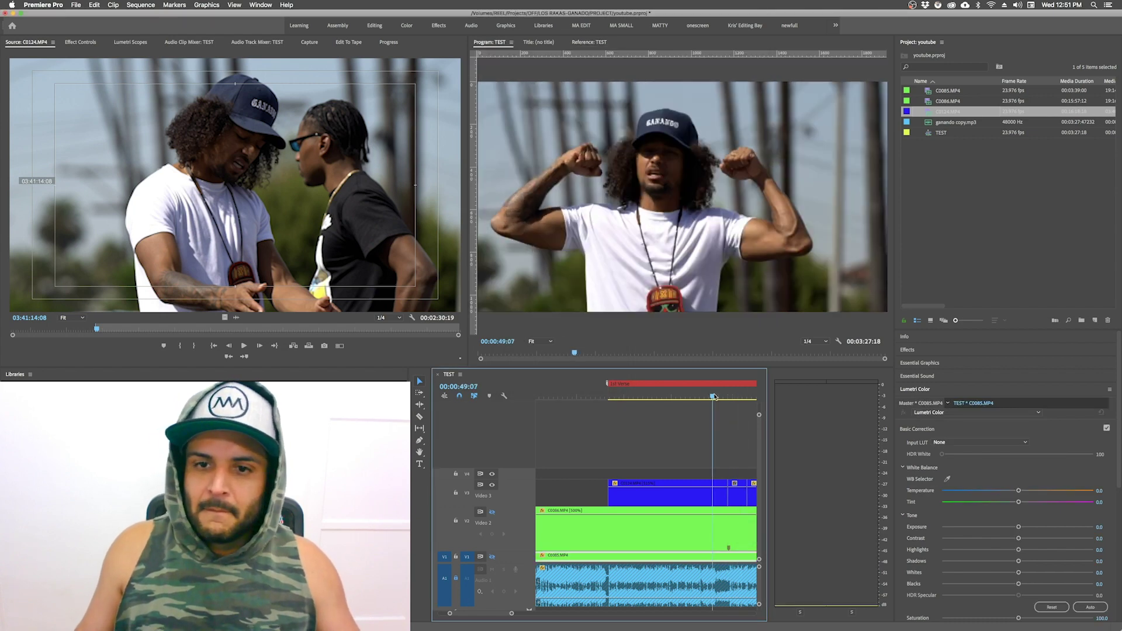
pyautogui.press('-')
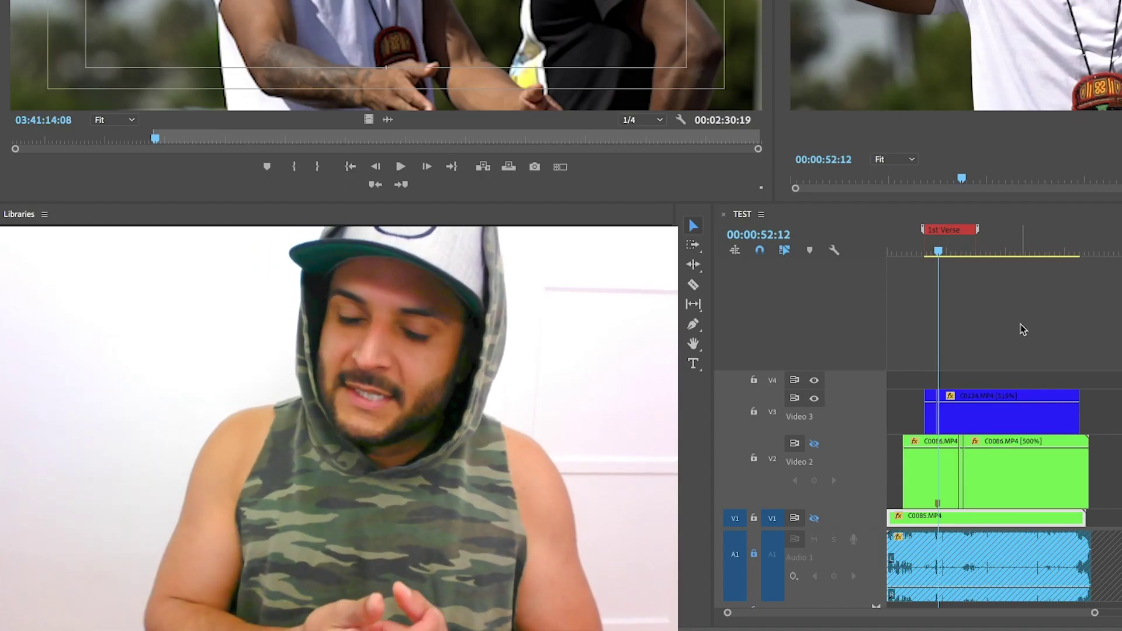